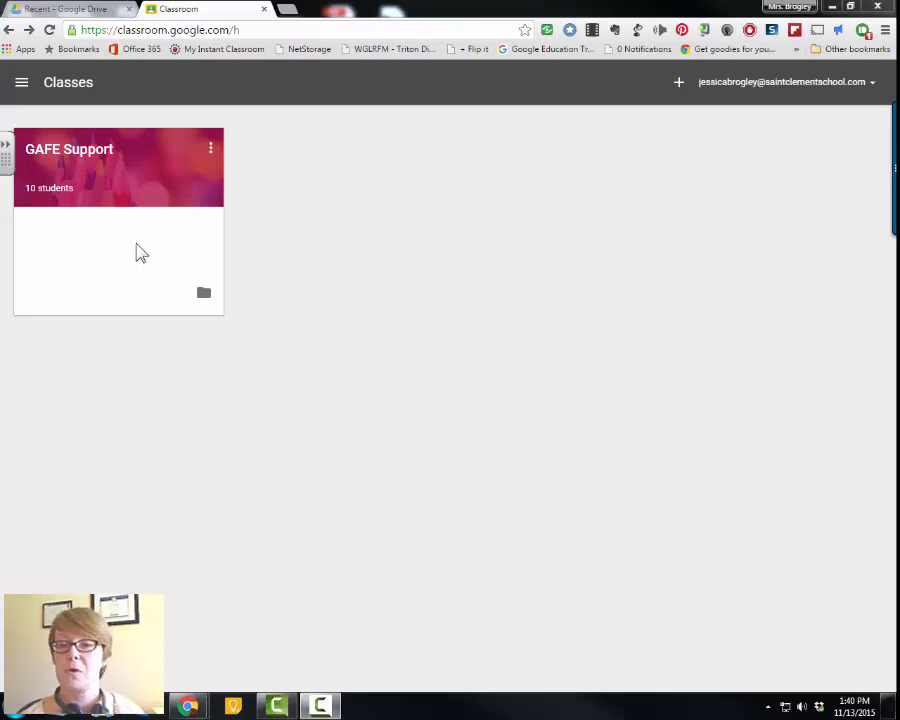
- Open the GAFE Support class and start creating a new assignment
{"action": "left_click", "coordinate": [80, 153]}
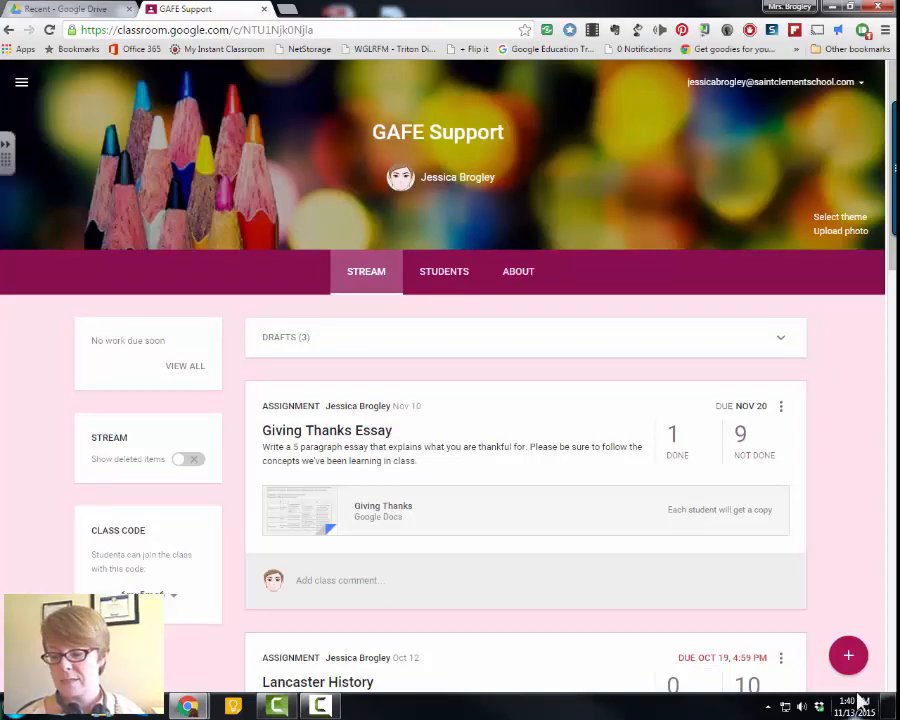
{"action": "mouse_move", "coordinate": [852, 660]}
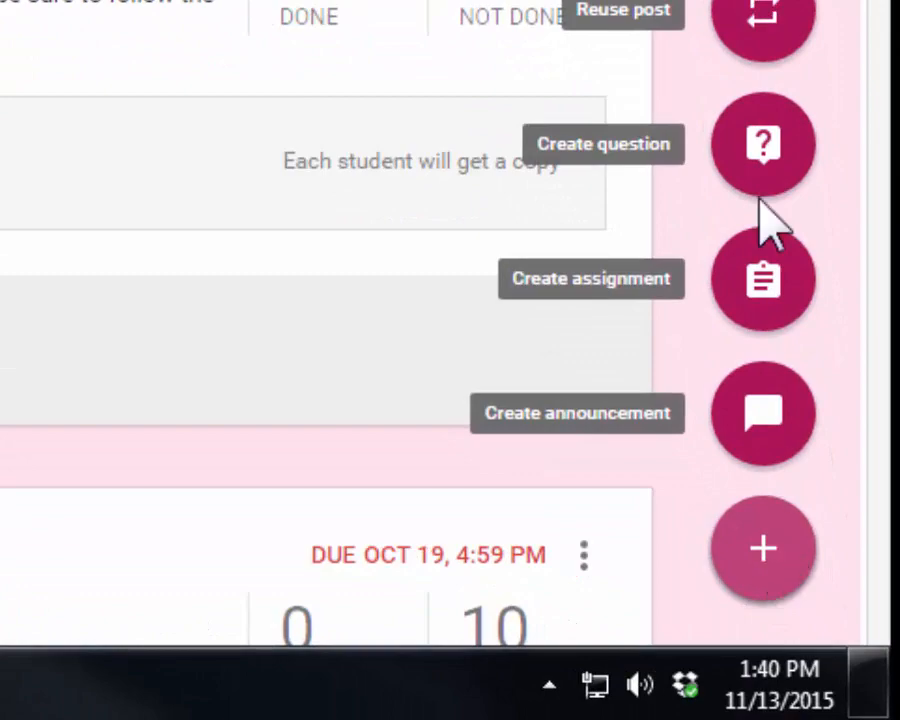
{"action": "left_click", "coordinate": [763, 283]}
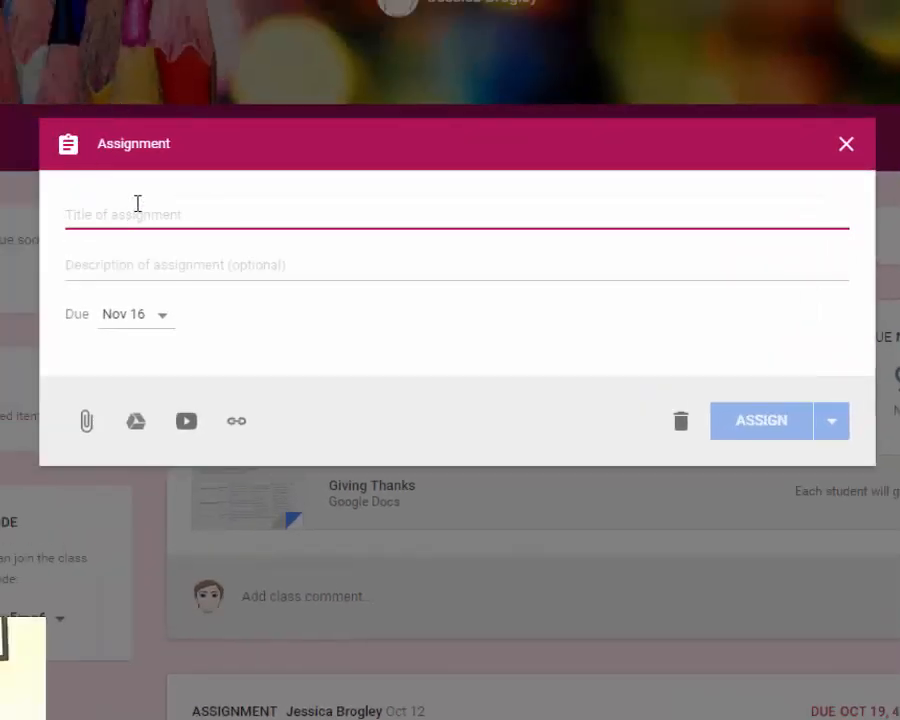
- Title the assignment "Our Community" and give it the description "A good description"
{"action": "type", "text": "Our Community"}
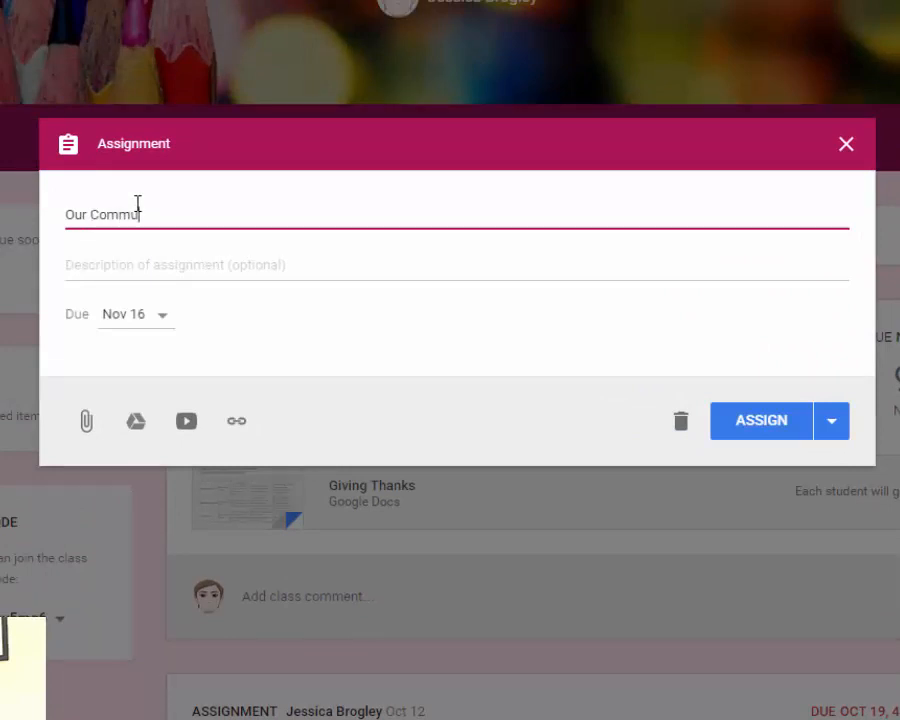
{"action": "key", "text": "Tab"}
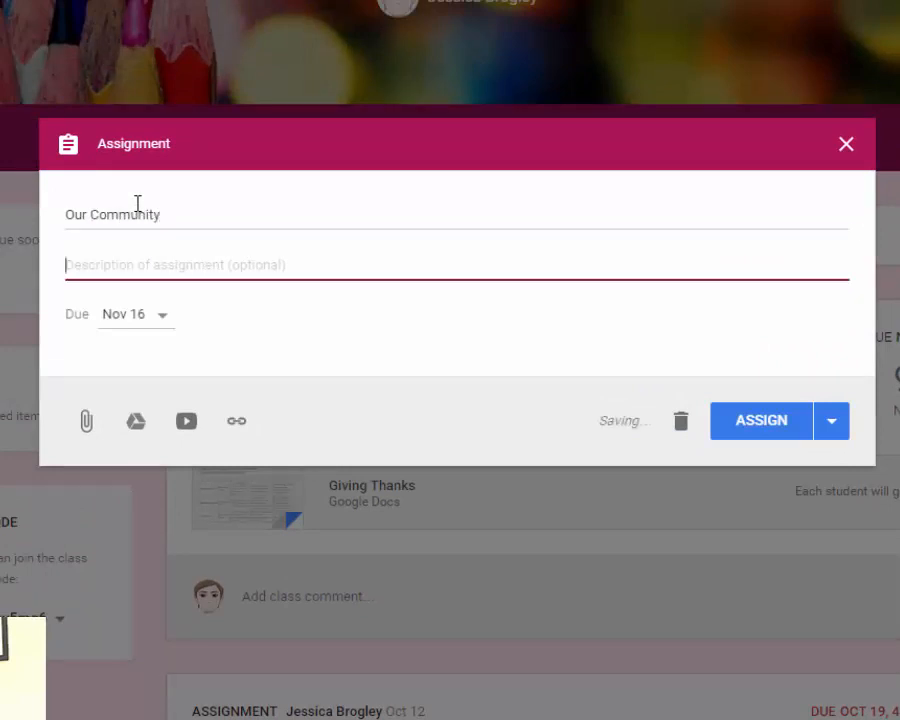
{"action": "type", "text": "A good description"}
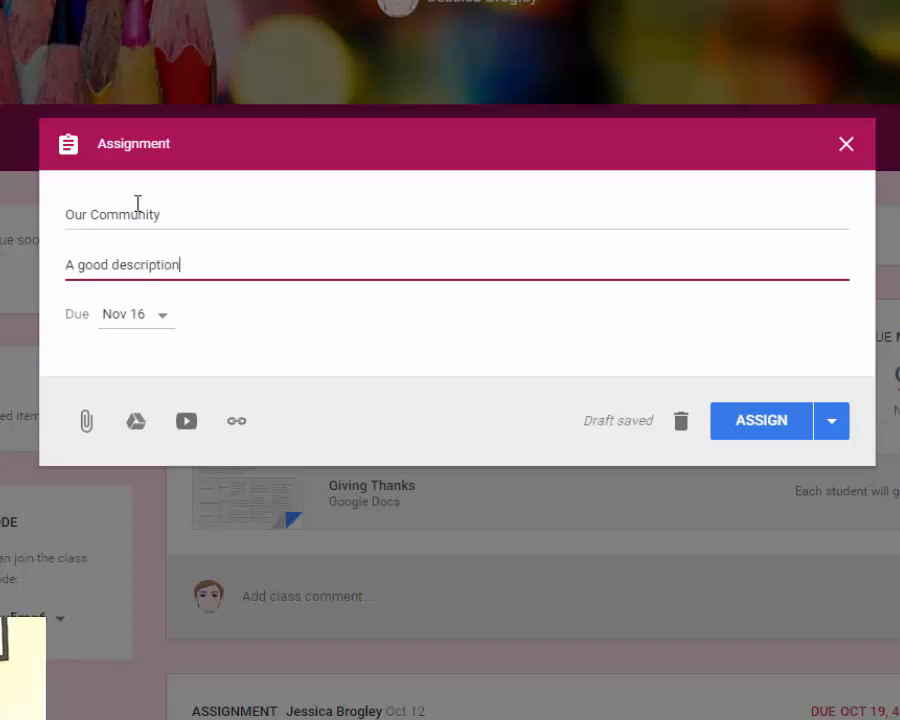
- Attach the "Our Community" Google Doc from My Drive to the assignment
{"action": "left_click", "coordinate": [137, 428]}
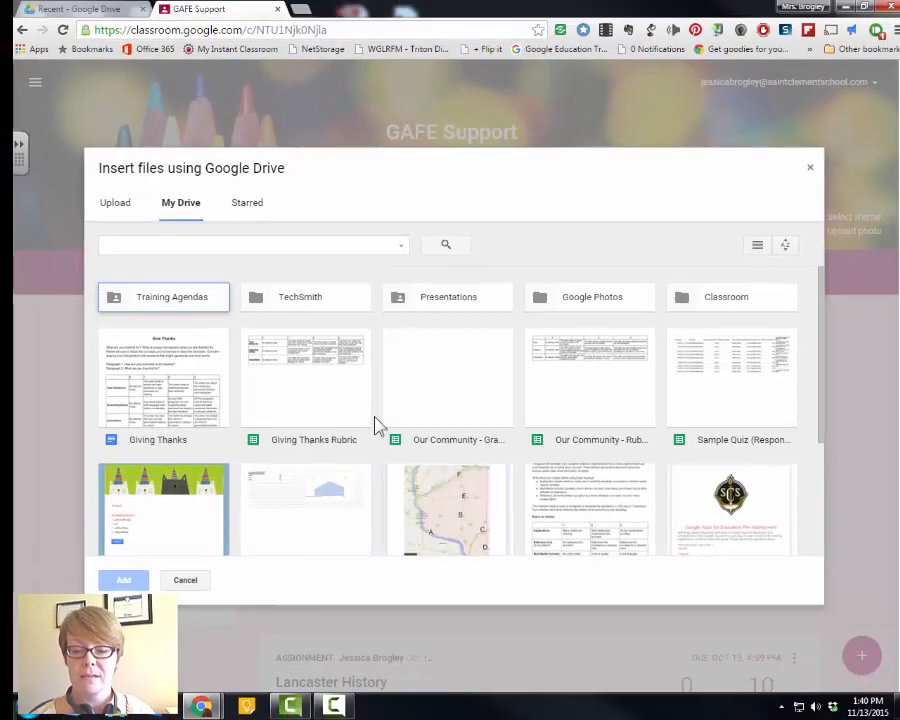
{"action": "scroll", "coordinate": [305, 494], "scroll_direction": "down", "scroll_amount": 3}
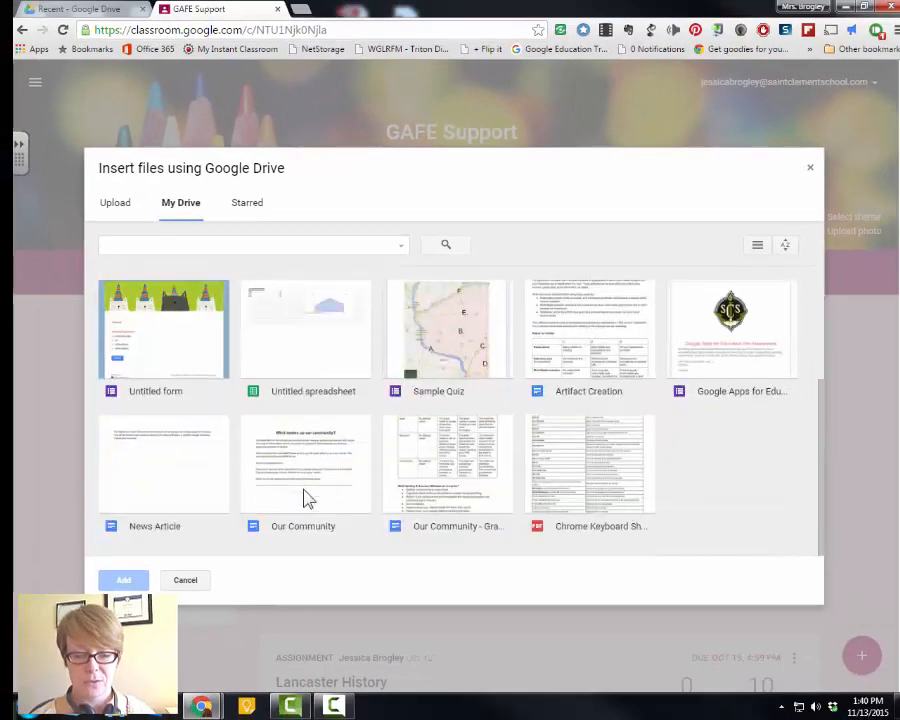
{"action": "left_click", "coordinate": [305, 494]}
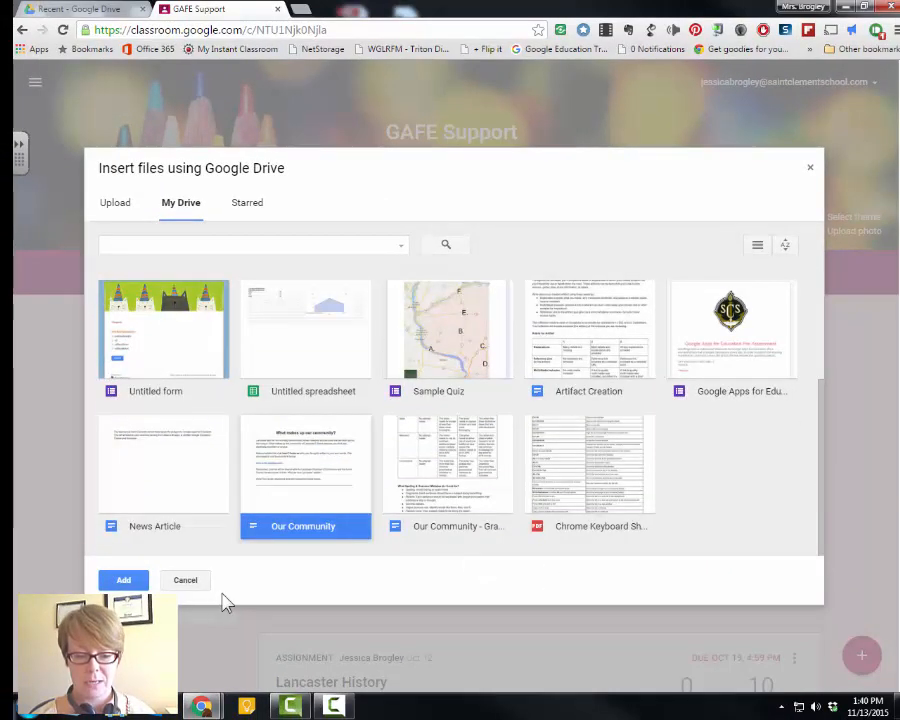
{"action": "left_click", "coordinate": [123, 580]}
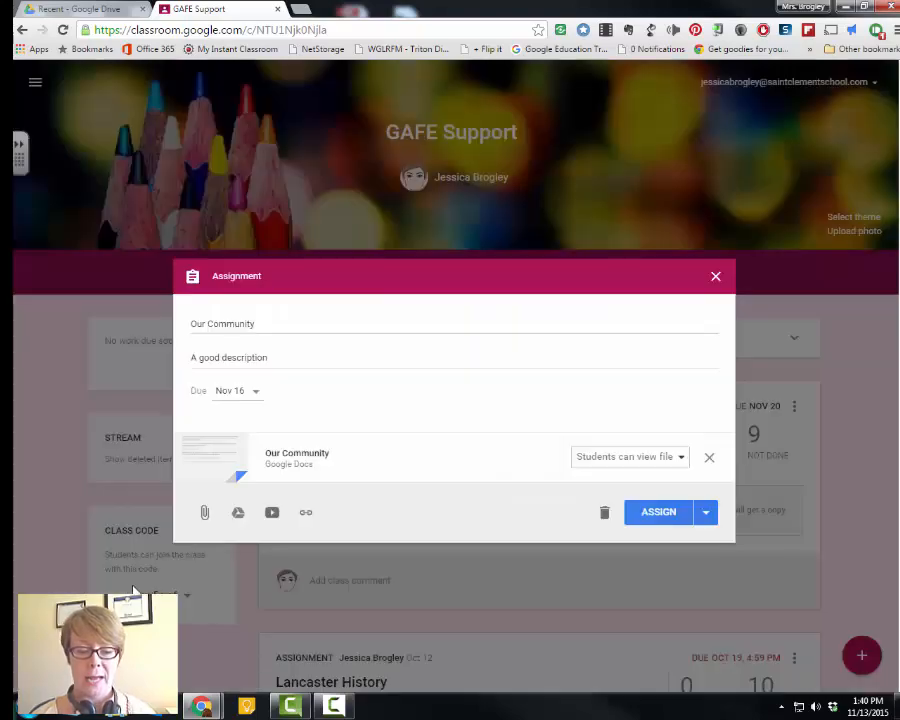
- Set the attached doc to "Make a copy for each student" and close the assignment dialog
{"action": "left_click", "coordinate": [615, 460]}
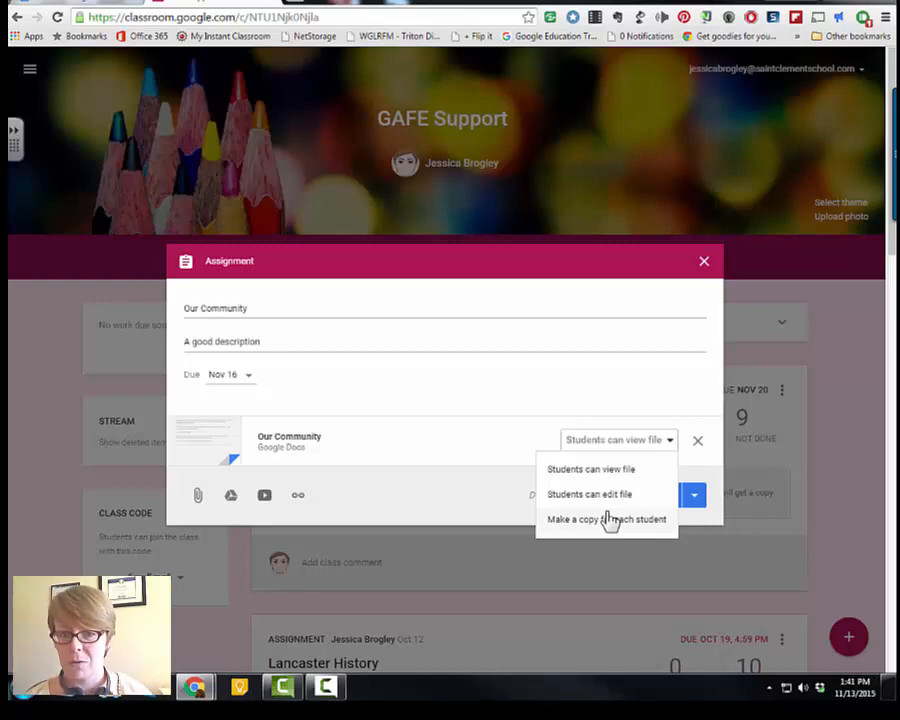
{"action": "left_click", "coordinate": [610, 521]}
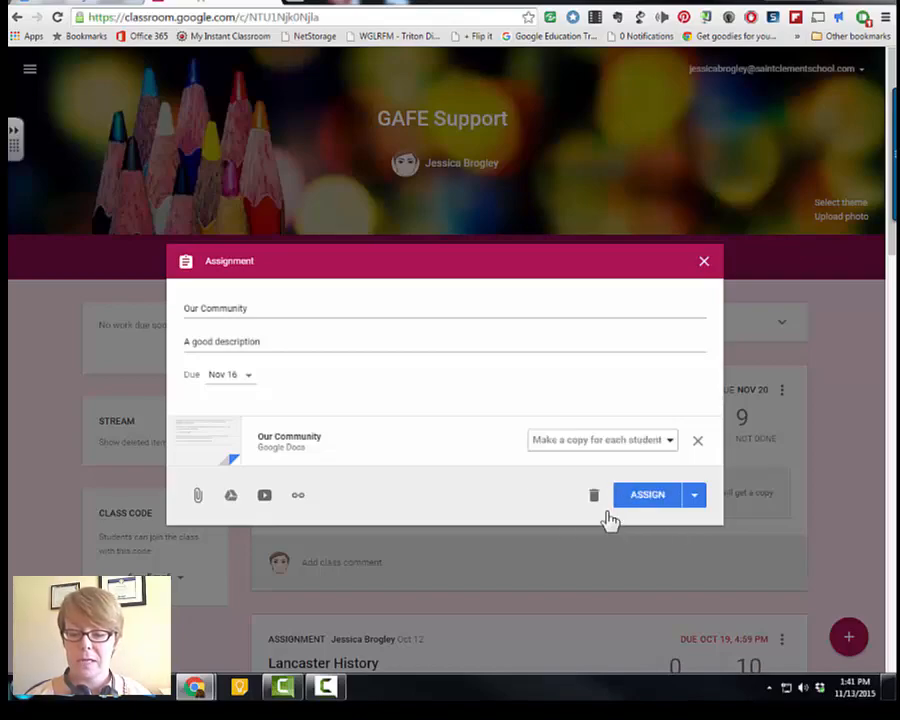
{"action": "left_click", "coordinate": [705, 264]}
- Switch to Google Drive and create a new Google Sheets spreadsheet
{"action": "scroll", "coordinate": [508, 380], "scroll_direction": "down", "scroll_amount": 8}
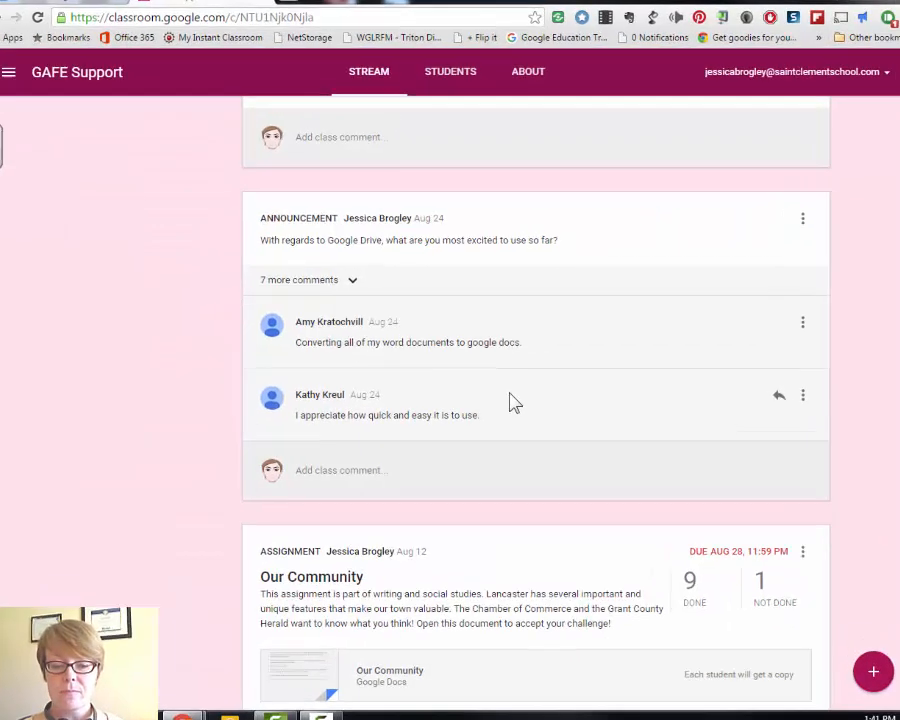
{"action": "scroll", "coordinate": [510, 400], "scroll_direction": "down", "scroll_amount": 4}
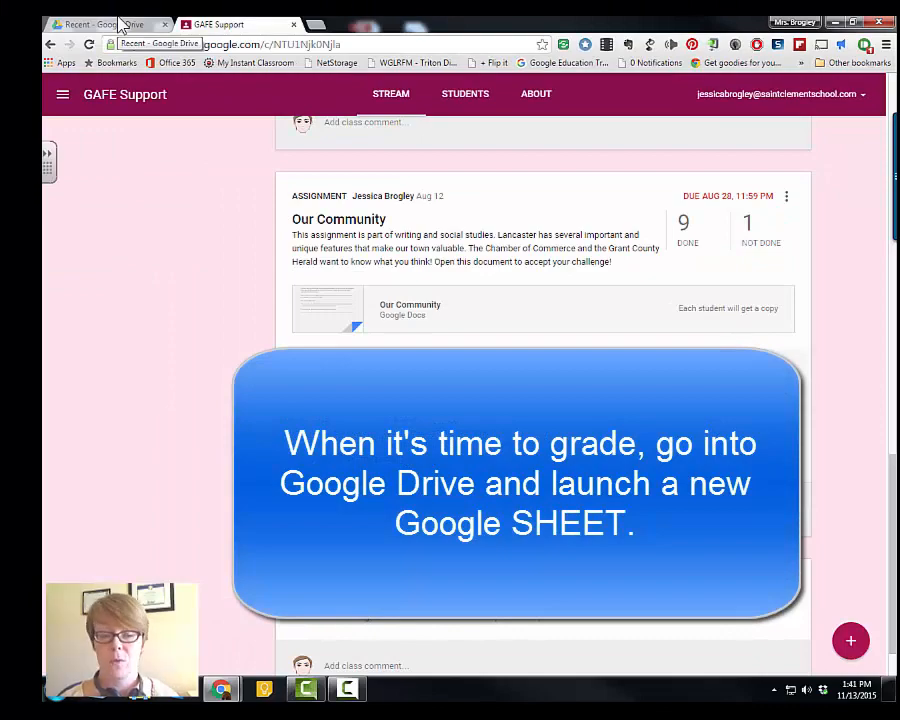
{"action": "left_click", "coordinate": [121, 25]}
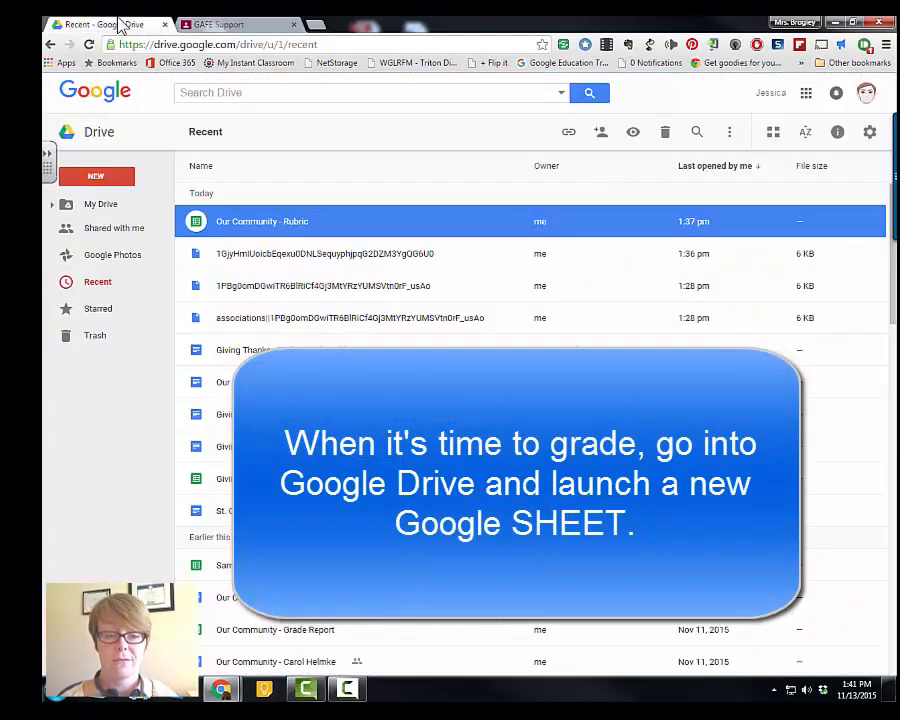
{"action": "left_click", "coordinate": [98, 177]}
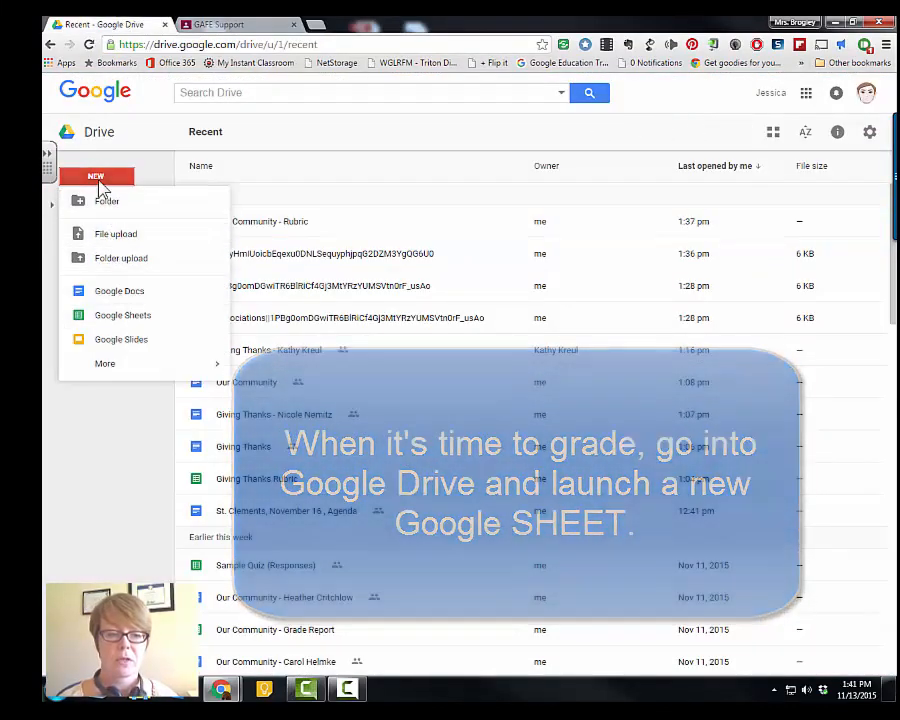
{"action": "left_click", "coordinate": [118, 318]}
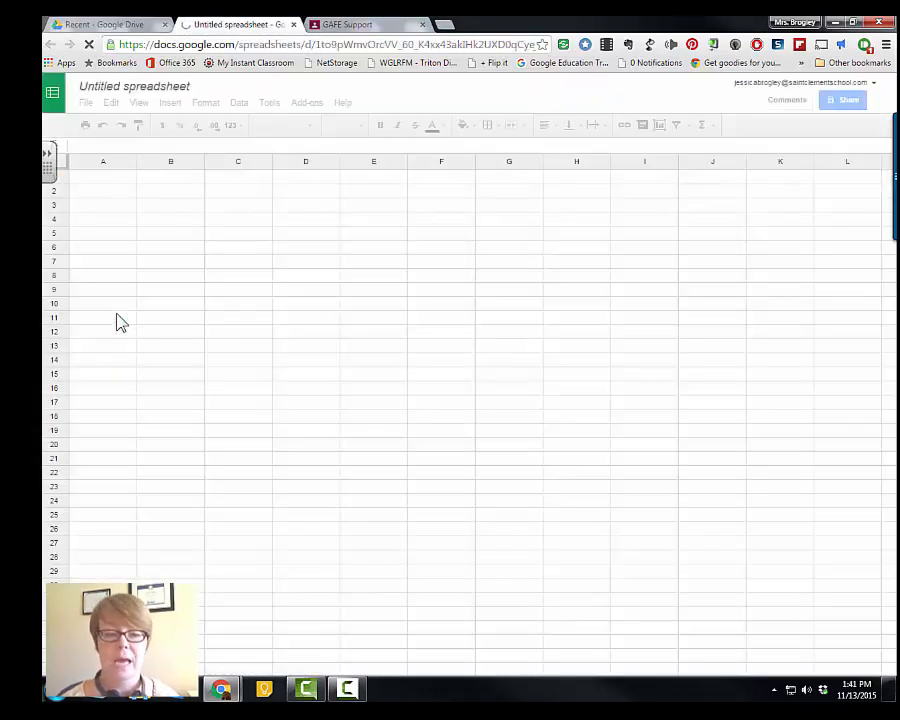
- Rename the spreadsheet to "Our Community -- Grade Roster"
{"action": "left_click", "coordinate": [148, 87]}
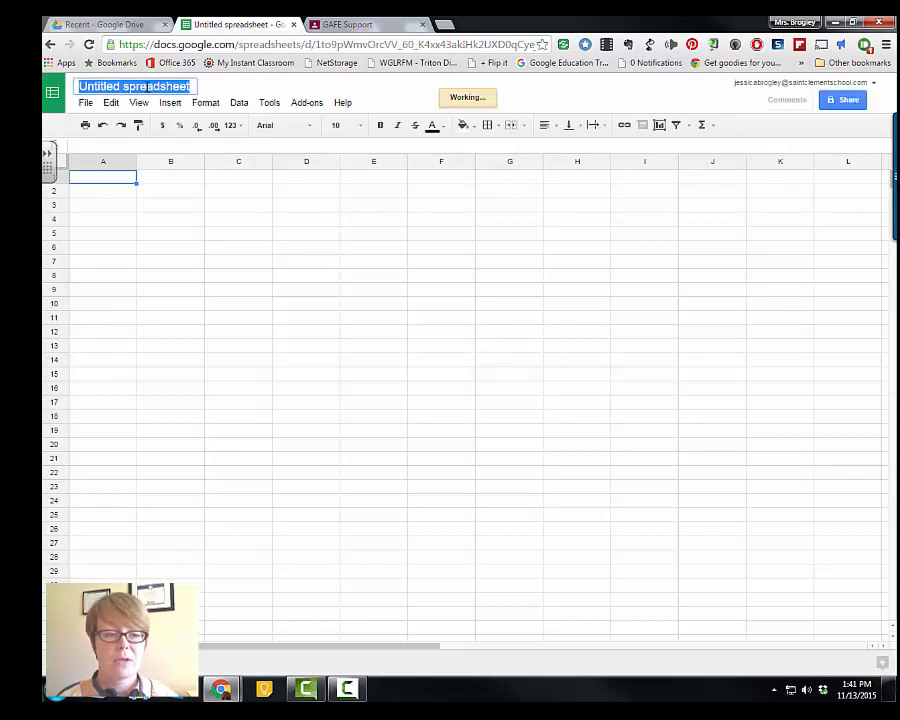
{"action": "left_click", "coordinate": [168, 88]}
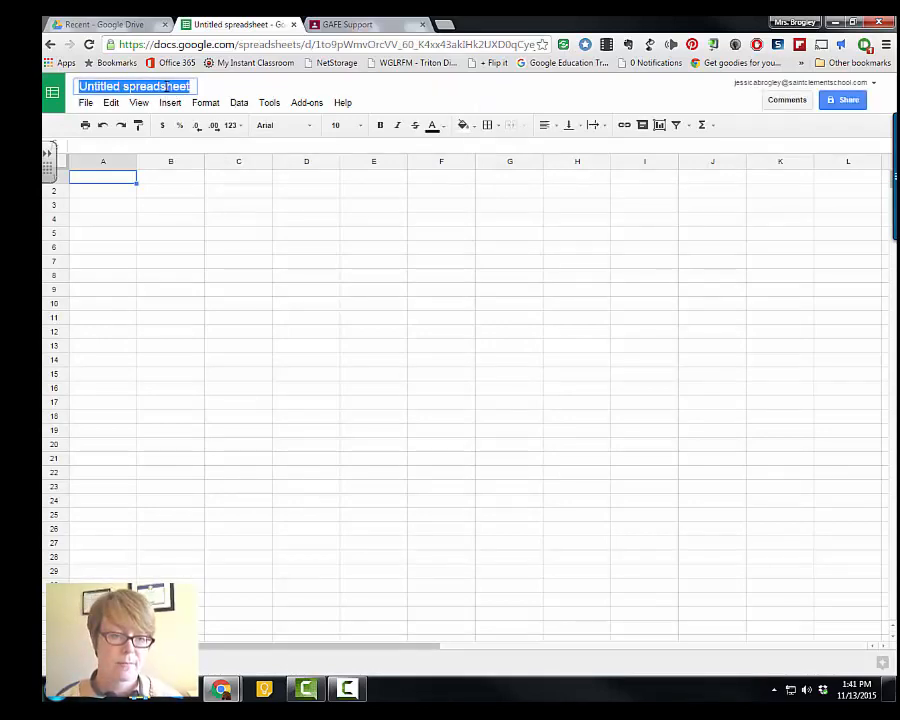
{"action": "type", "text": "Our Co"}
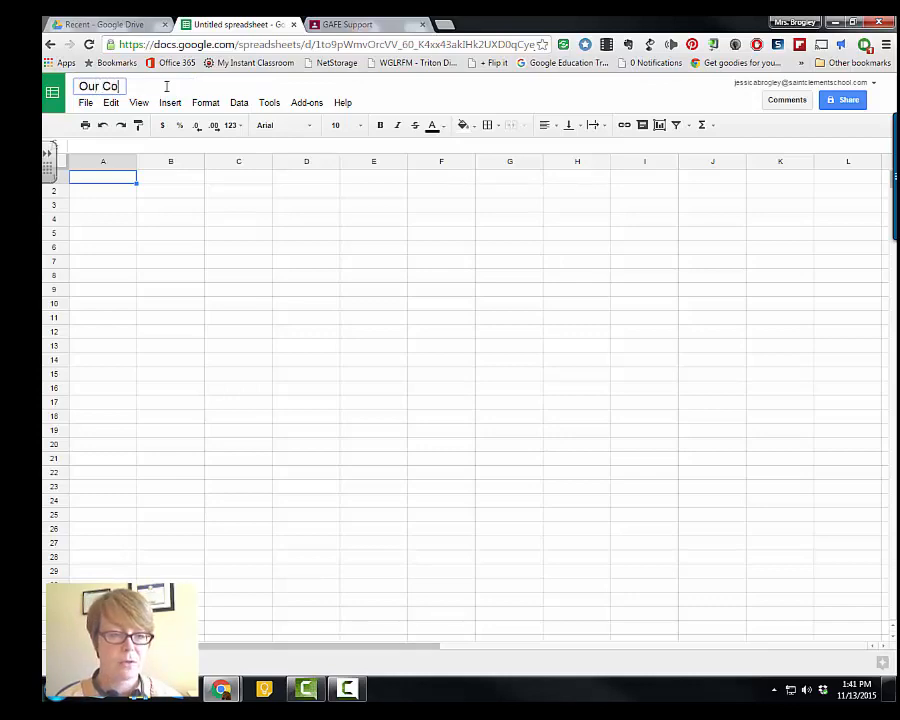
{"action": "type", "text": "mmunity - G"}
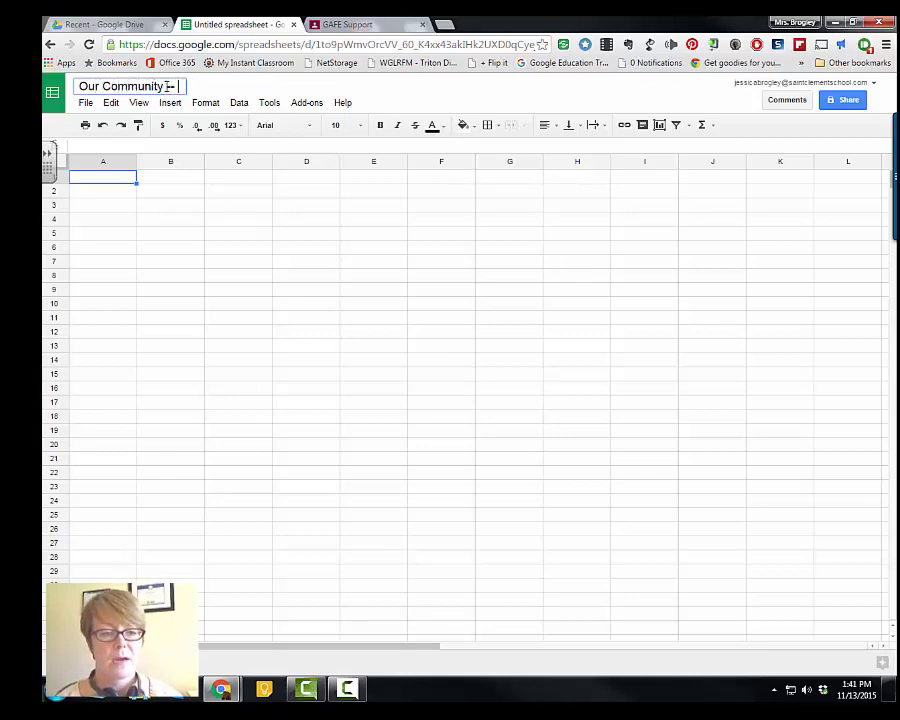
{"action": "type", "text": "rade Roster"}
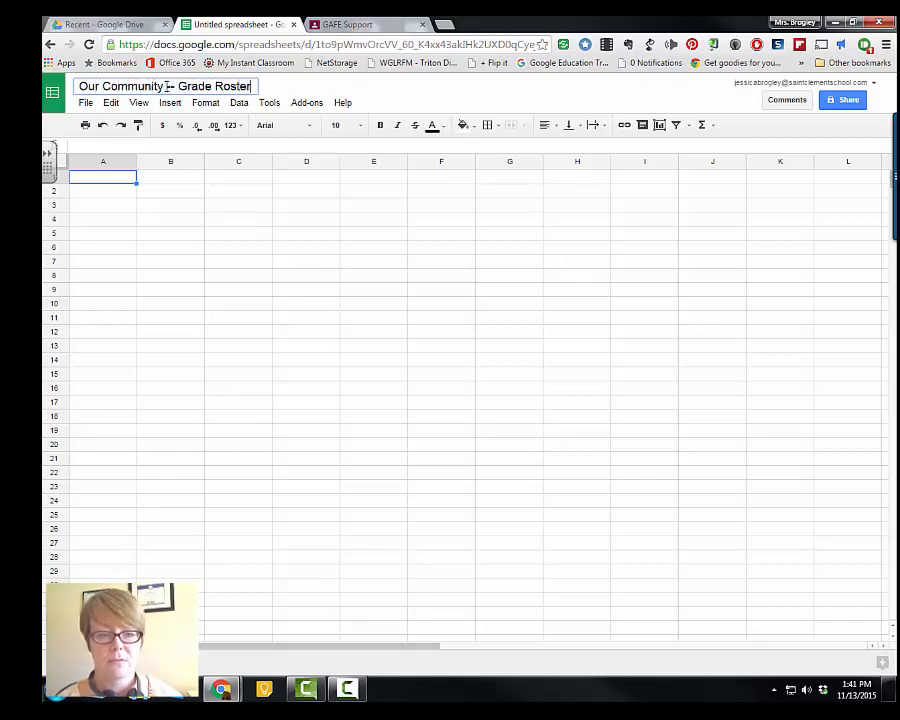
{"action": "left_click", "coordinate": [426, 207]}
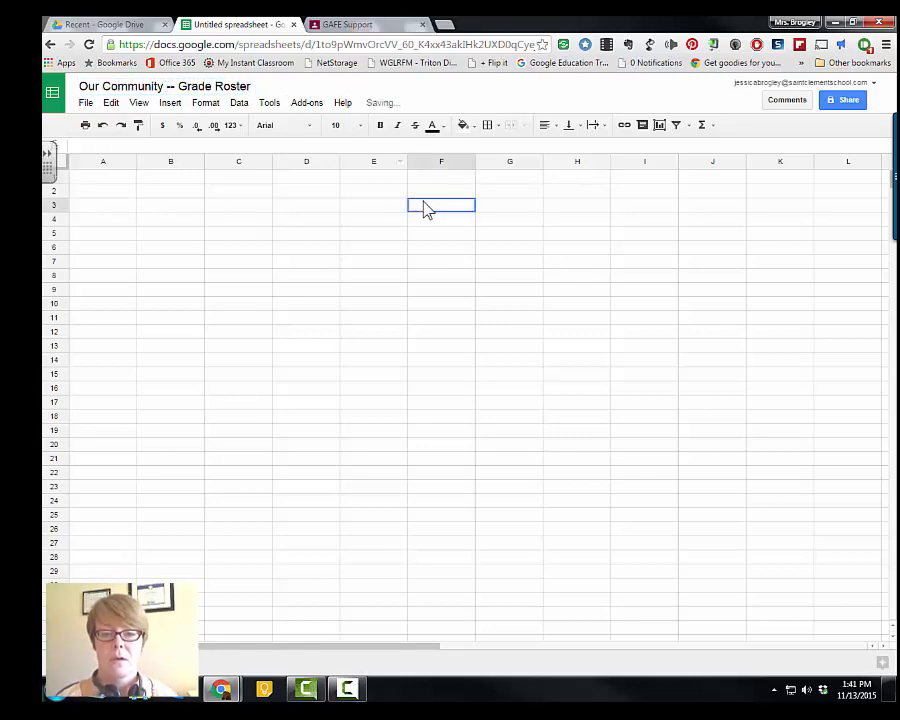
- Open the add-ons manager to check which add-ons are installed, then close it
{"action": "left_click", "coordinate": [307, 103]}
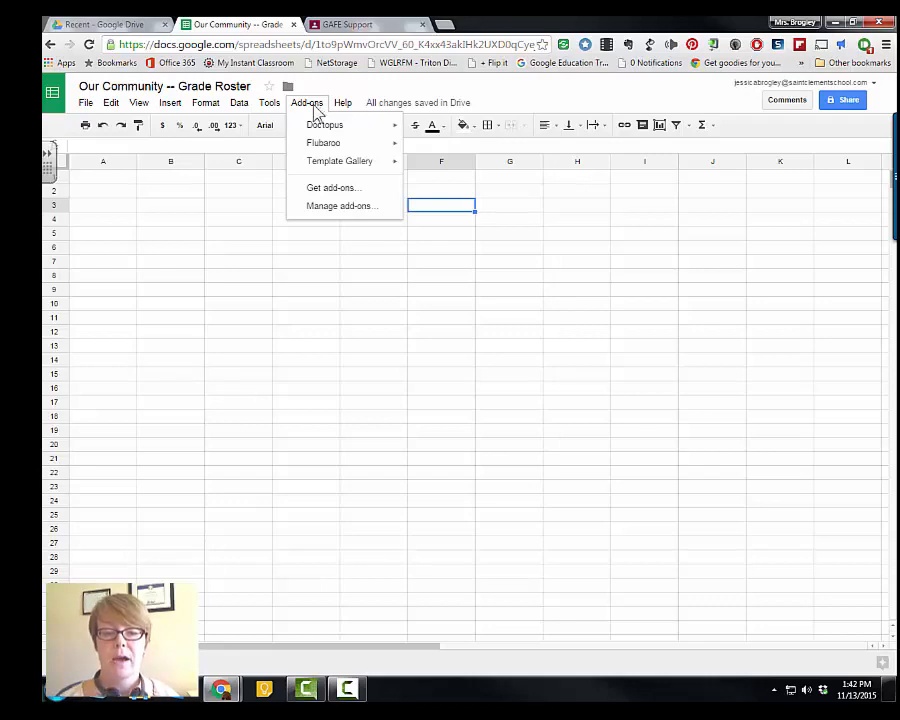
{"action": "left_click", "coordinate": [340, 205]}
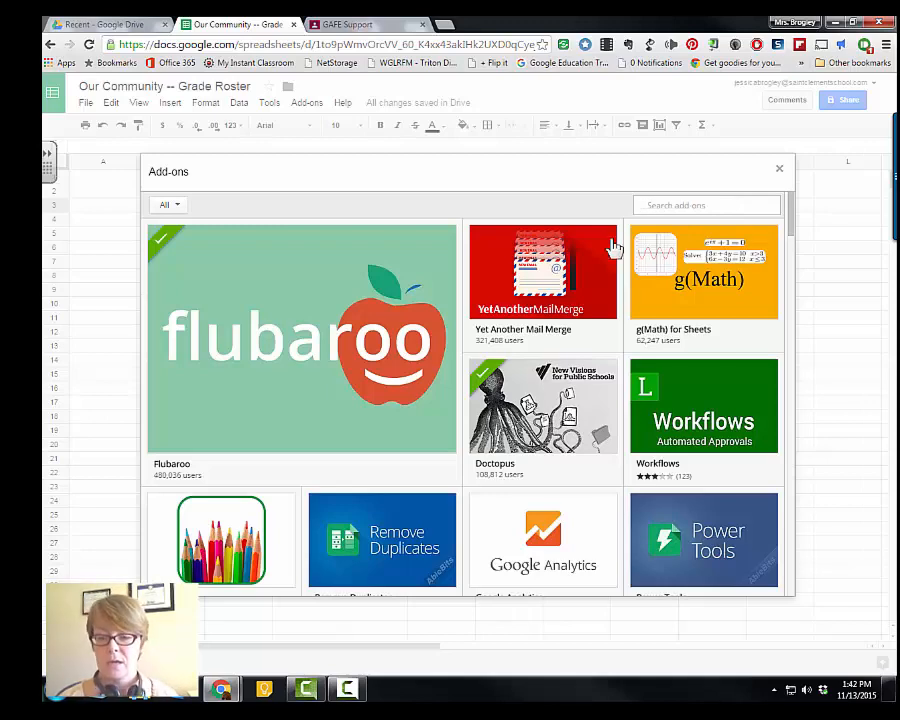
{"action": "mouse_move", "coordinate": [487, 400]}
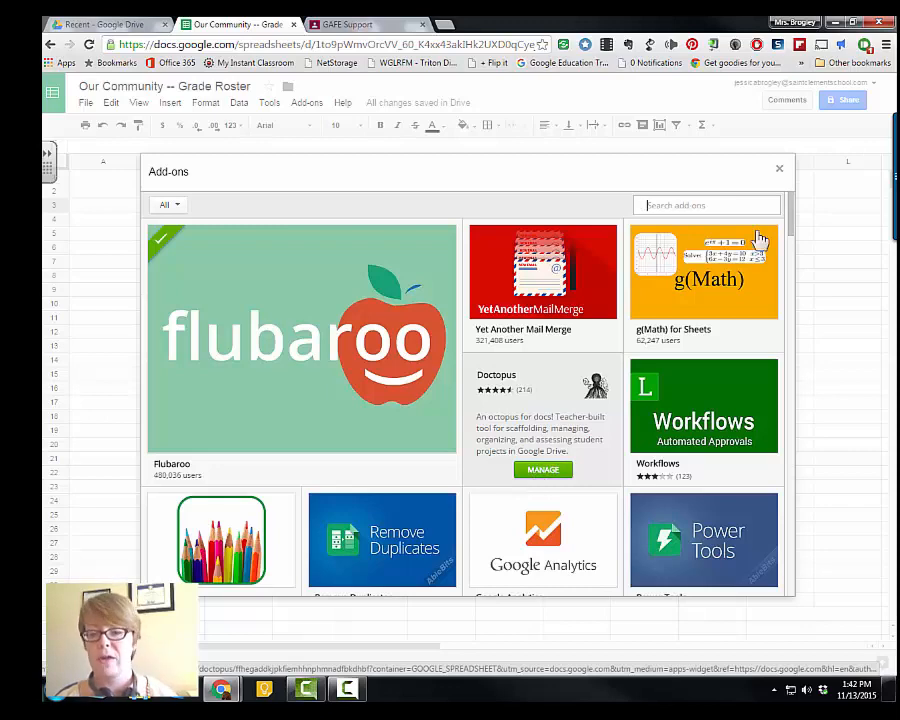
{"action": "left_click", "coordinate": [780, 170]}
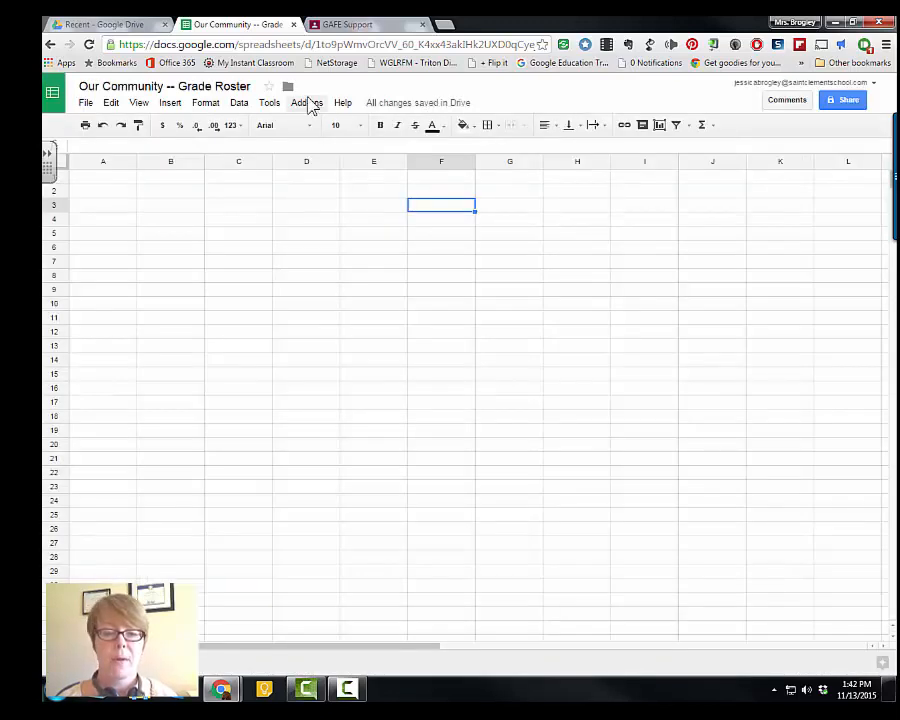
- Launch the Doctopus add-on and choose the mode to ingest a Google Classroom Assignment
{"action": "left_click", "coordinate": [309, 103]}
{"action": "mouse_move", "coordinate": [320, 128]}
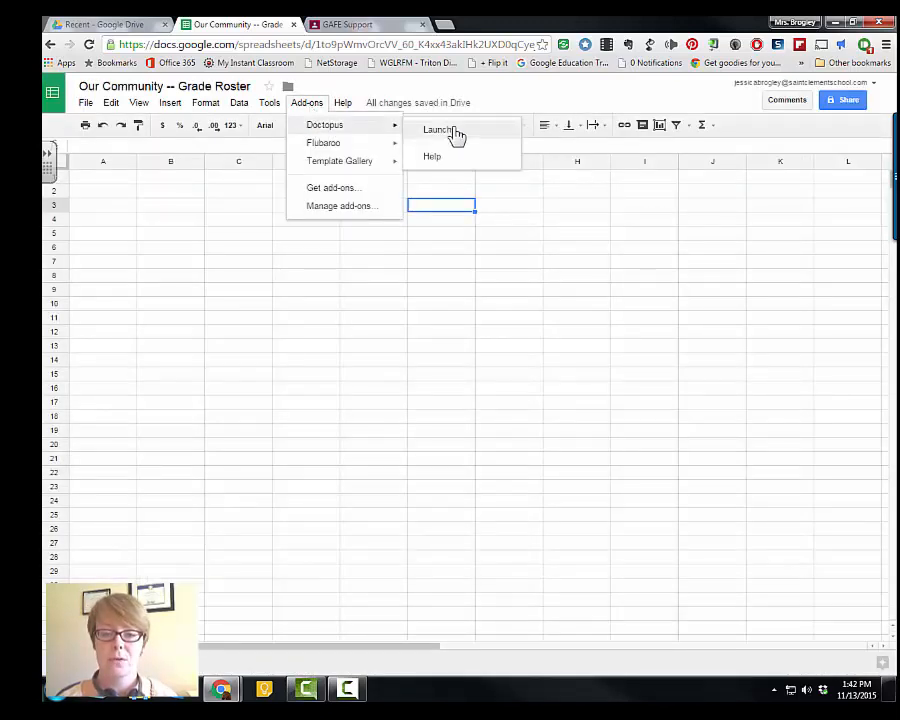
{"action": "left_click", "coordinate": [450, 131]}
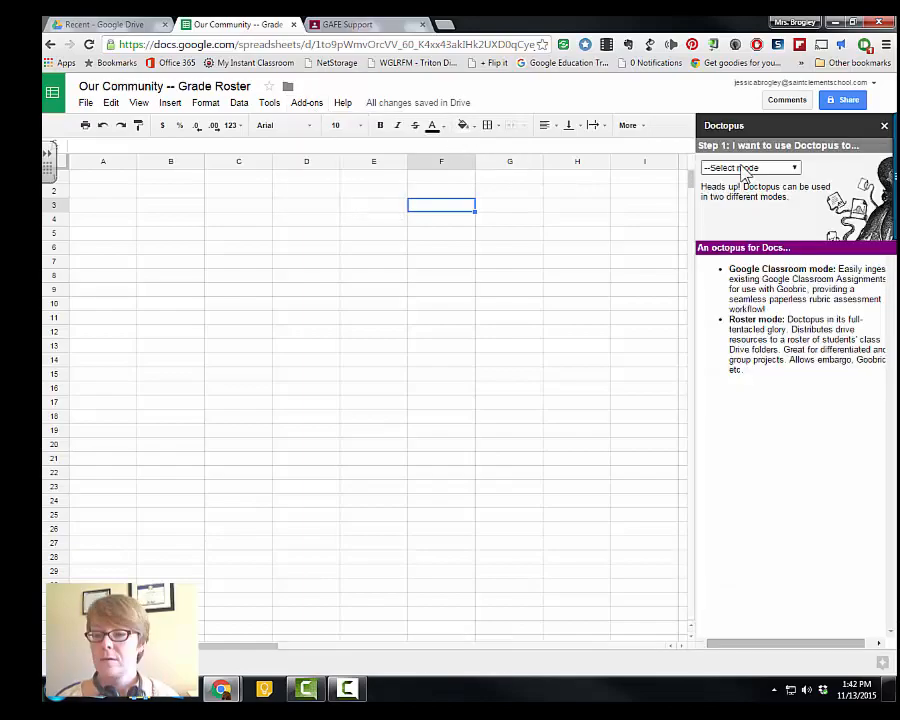
{"action": "left_click", "coordinate": [744, 170]}
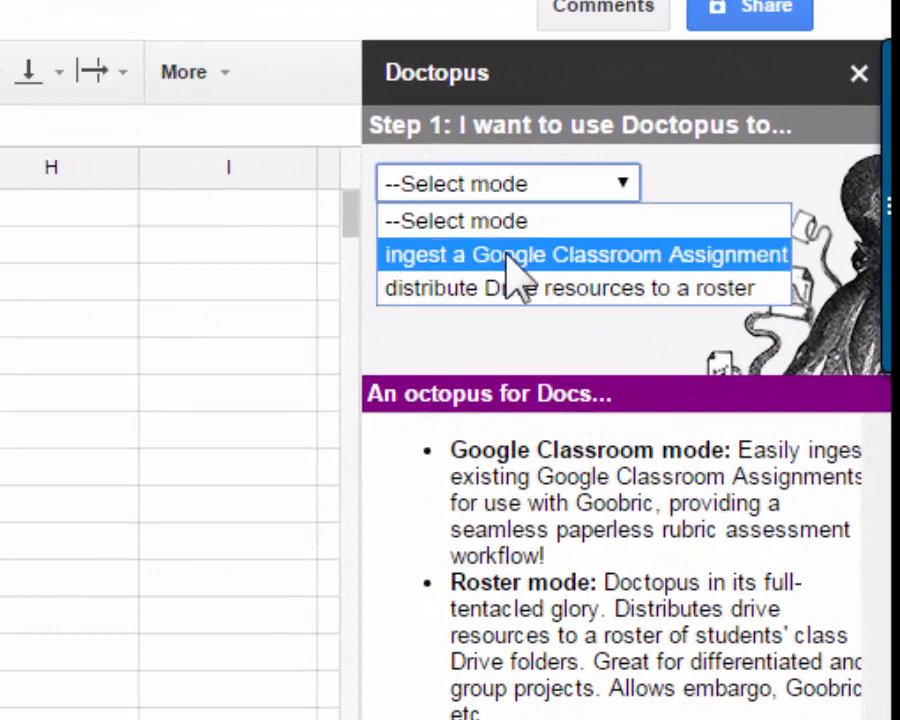
{"action": "left_click", "coordinate": [508, 256]}
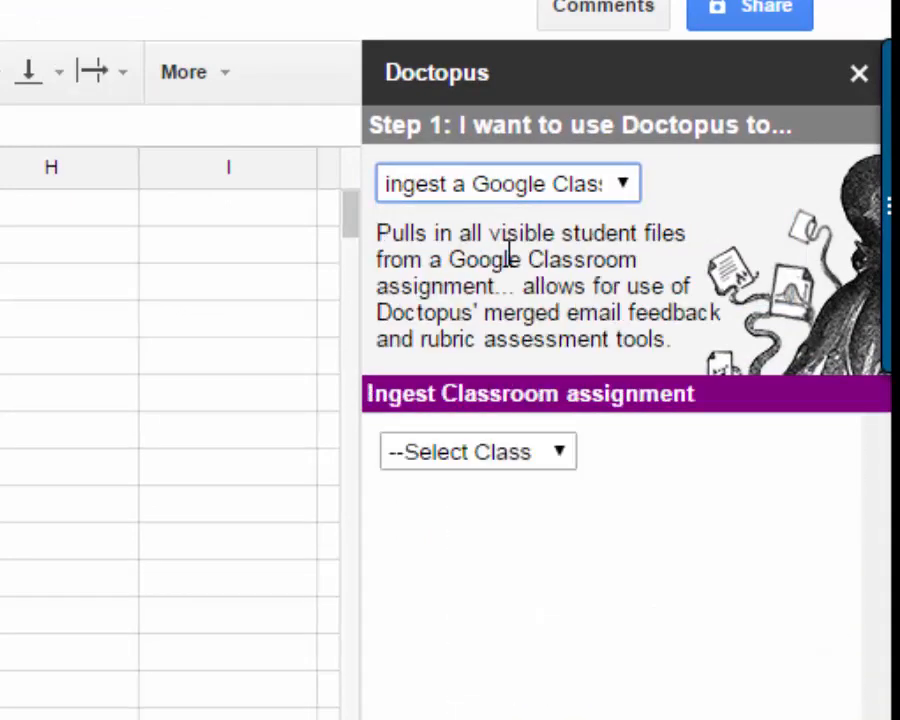
- Select the GAFE Support class and the Our Community assignment, then ingest the assignment
{"action": "left_click", "coordinate": [456, 455]}
{"action": "left_click", "coordinate": [464, 516]}
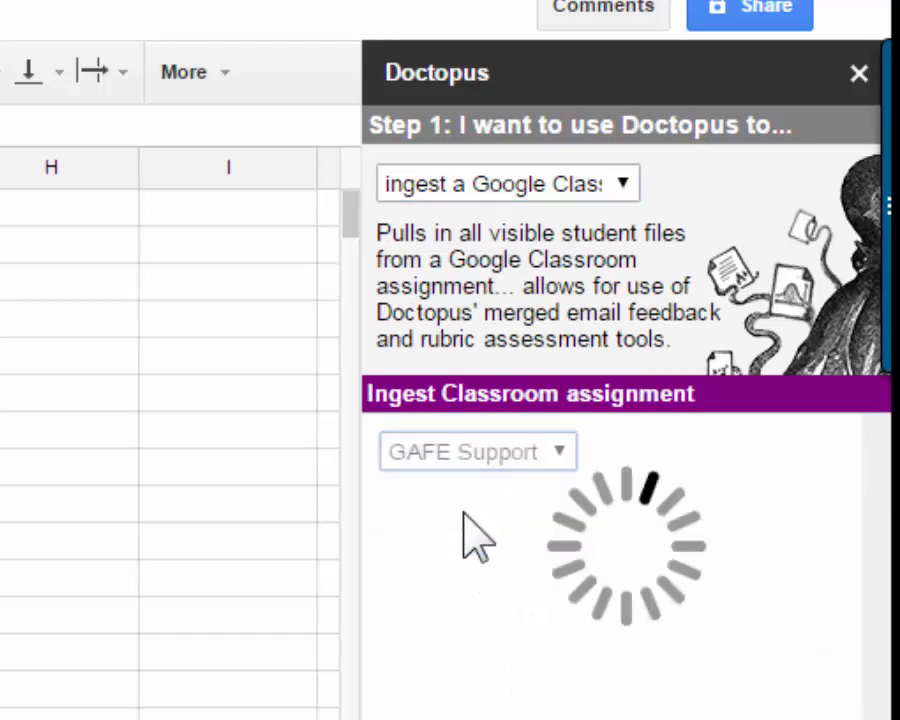
{"action": "left_click", "coordinate": [466, 512]}
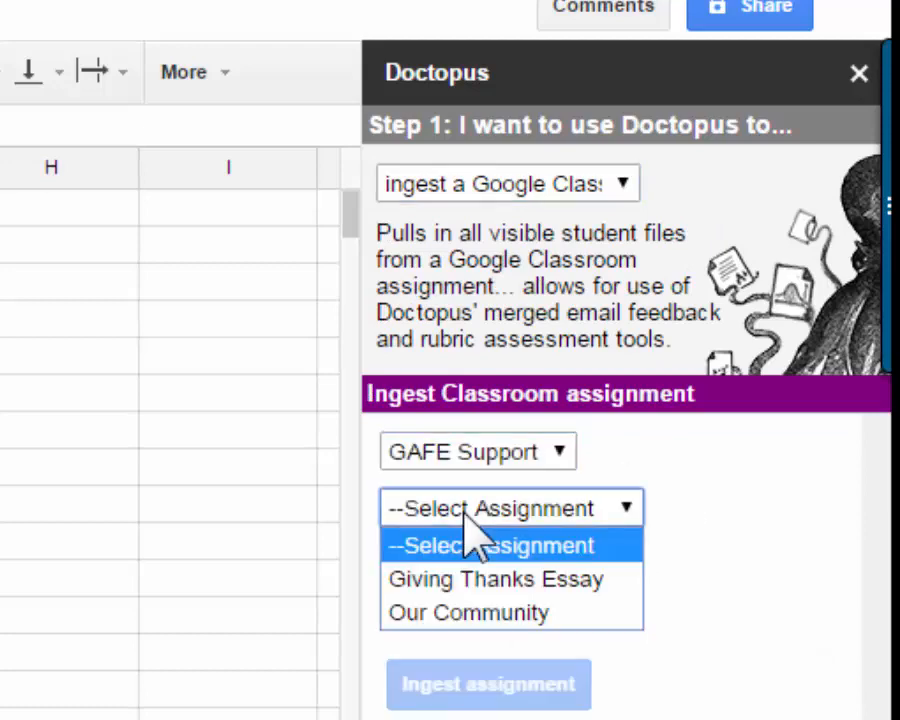
{"action": "left_click", "coordinate": [497, 614]}
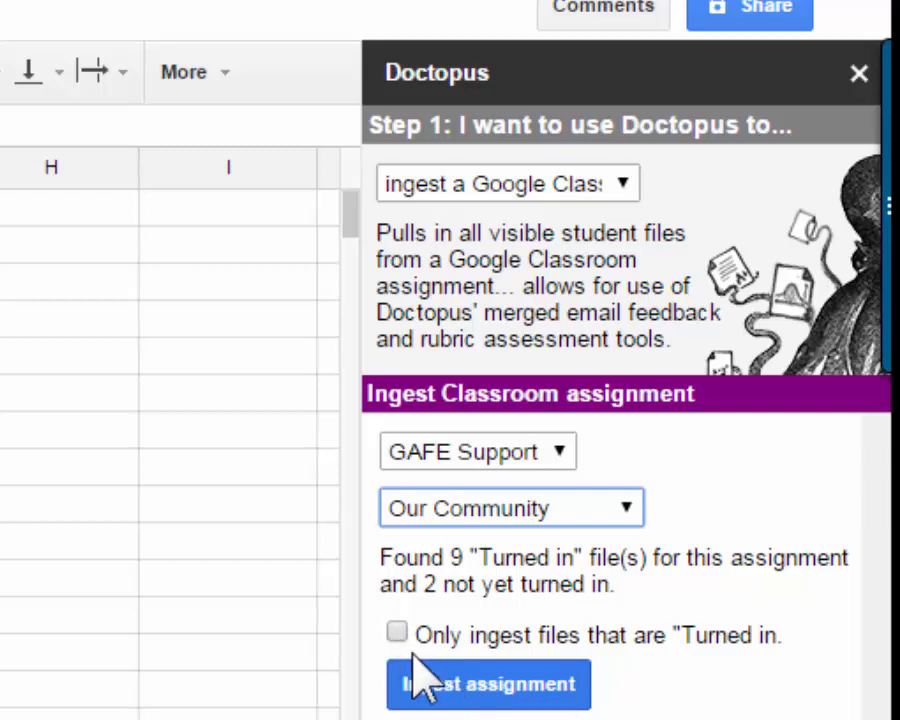
{"action": "left_click", "coordinate": [458, 684]}
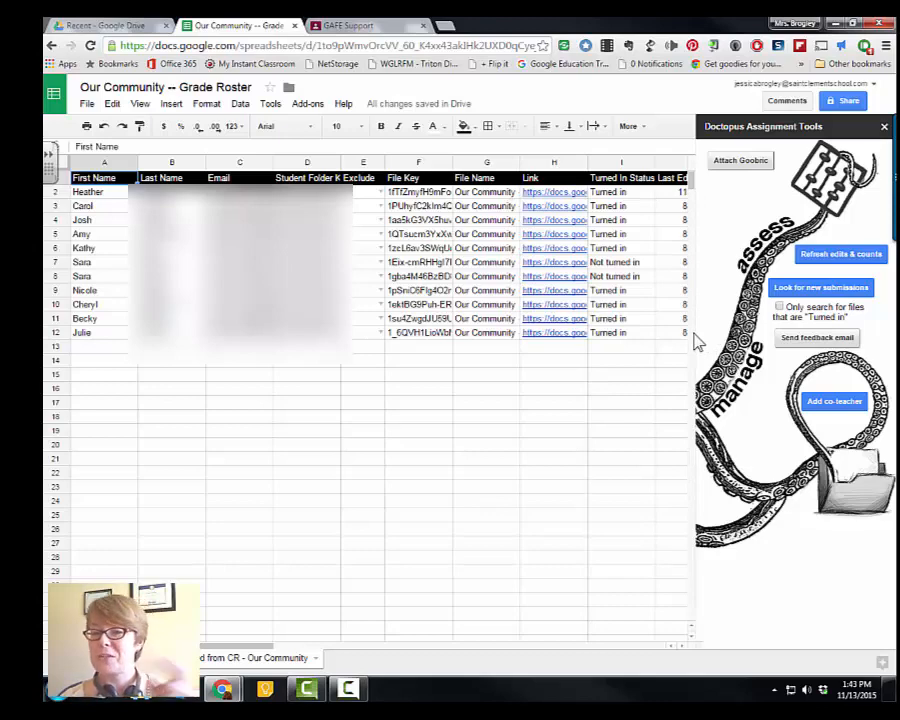
- Attach the Our Community - Rubric with Goobric, first installing the Goobric Web App Launcher Chrome extension
{"action": "left_click", "coordinate": [726, 163]}
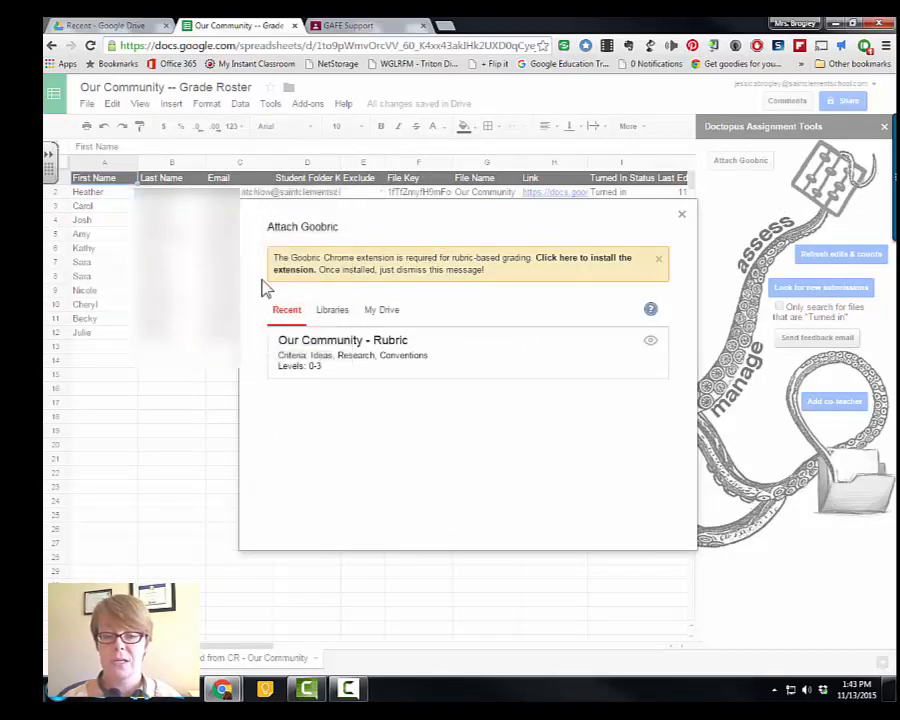
{"action": "left_click", "coordinate": [291, 270]}
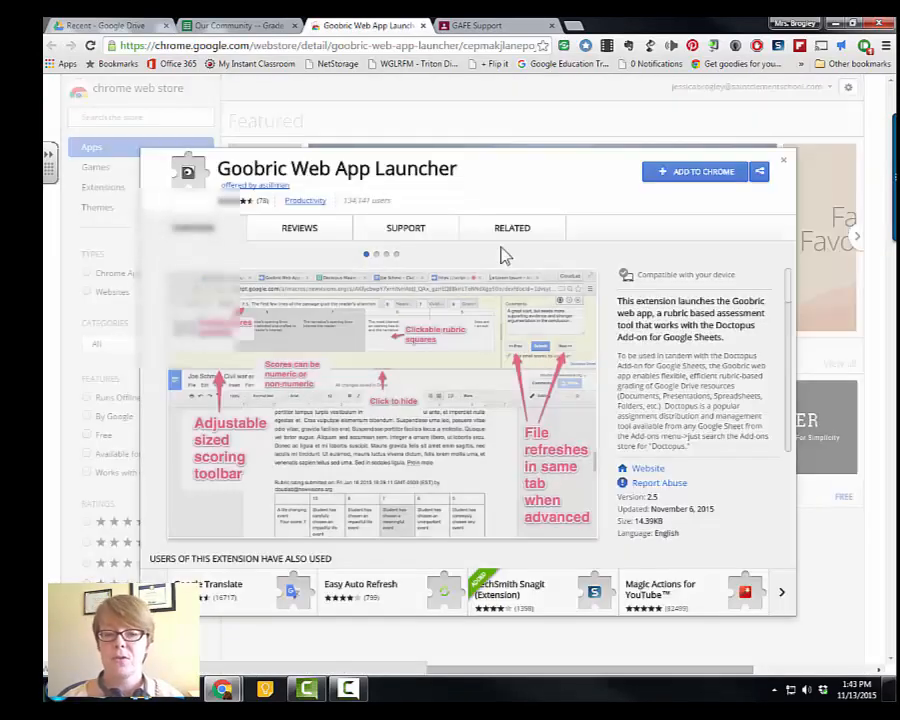
{"action": "left_click", "coordinate": [690, 178]}
{"action": "left_click", "coordinate": [467, 155]}
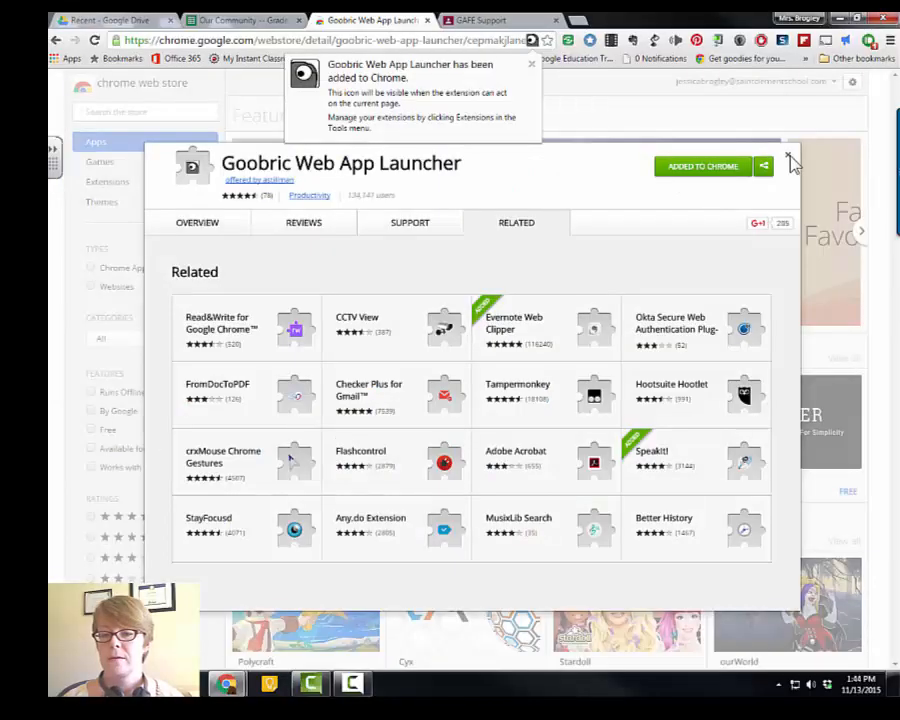
{"action": "left_click", "coordinate": [789, 158]}
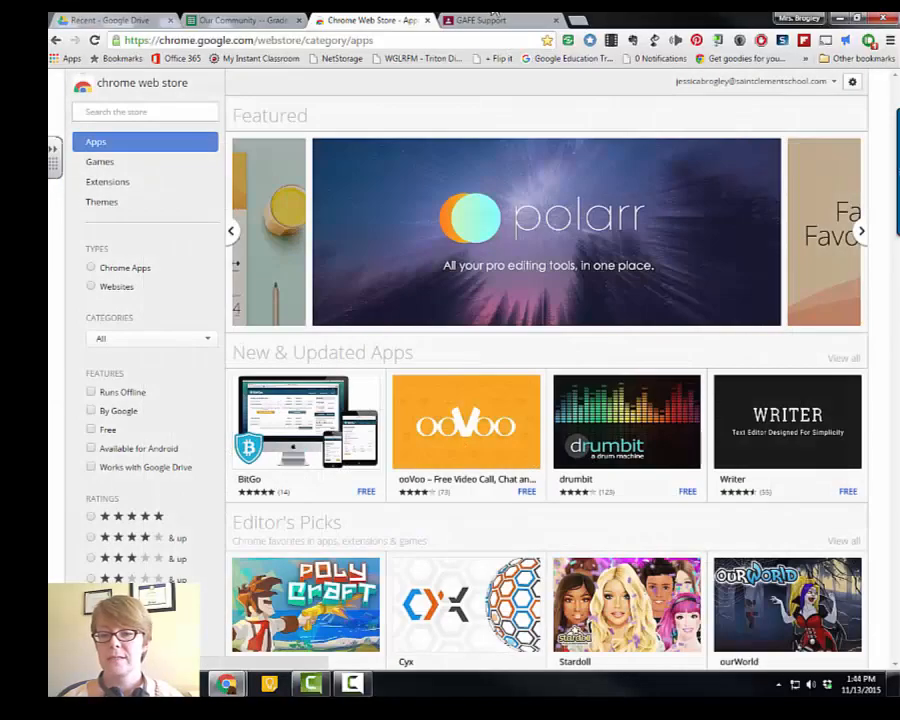
{"action": "left_click", "coordinate": [240, 20]}
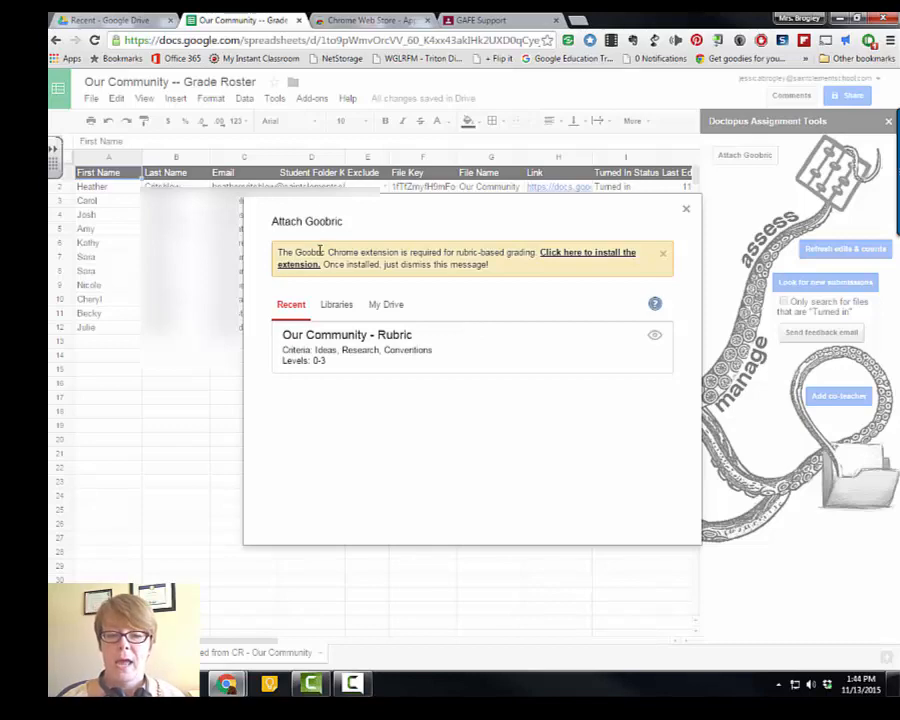
{"action": "left_click", "coordinate": [411, 350]}
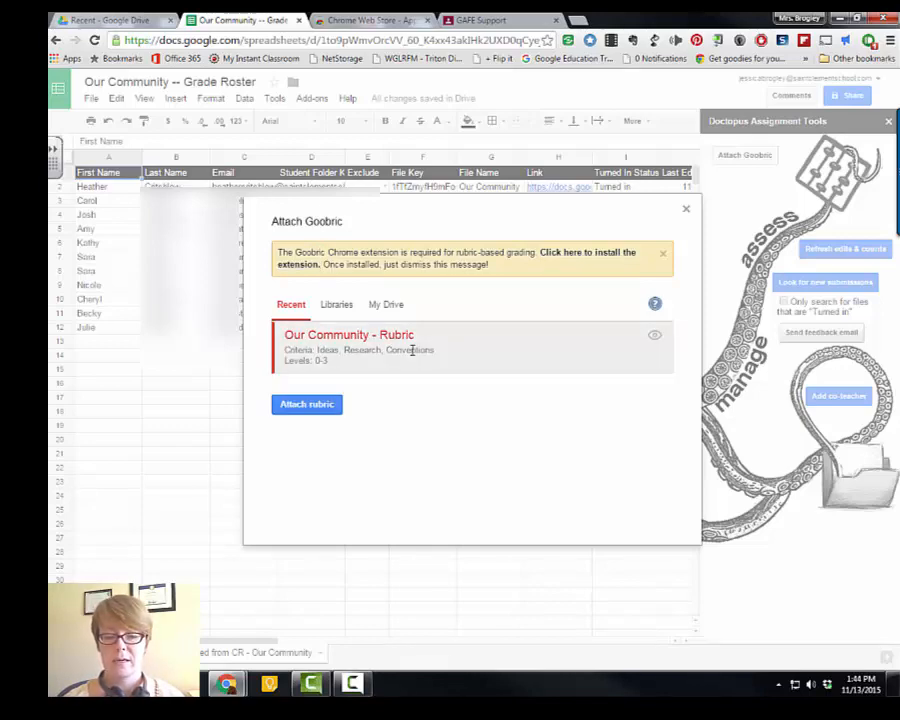
{"action": "left_click", "coordinate": [330, 408]}
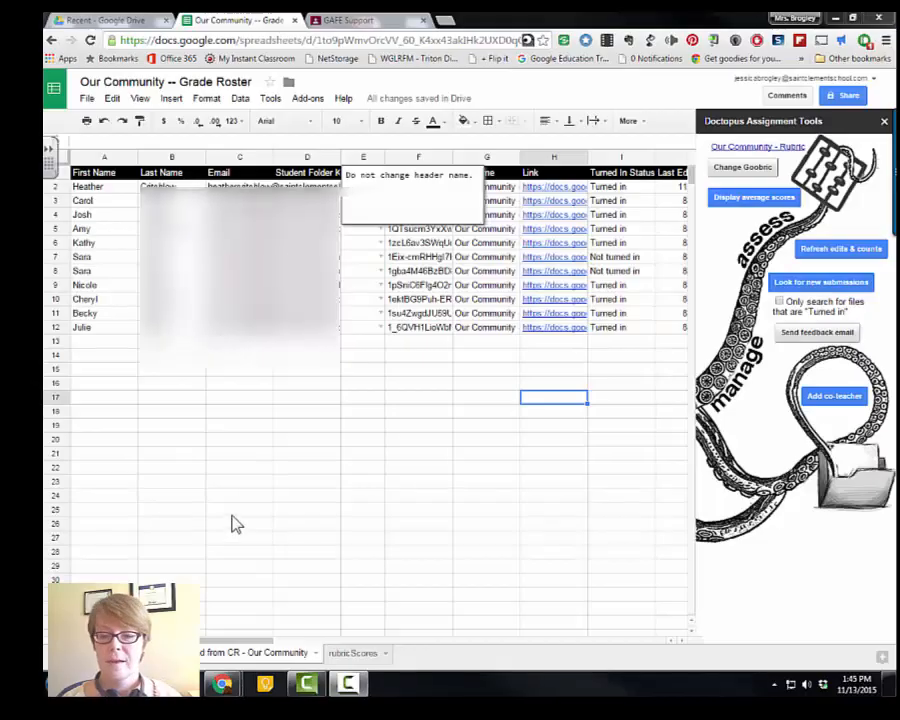
- Open Heather's submitted document from the roster and launch the Goobric rubric on it
{"action": "left_click", "coordinate": [553, 189]}
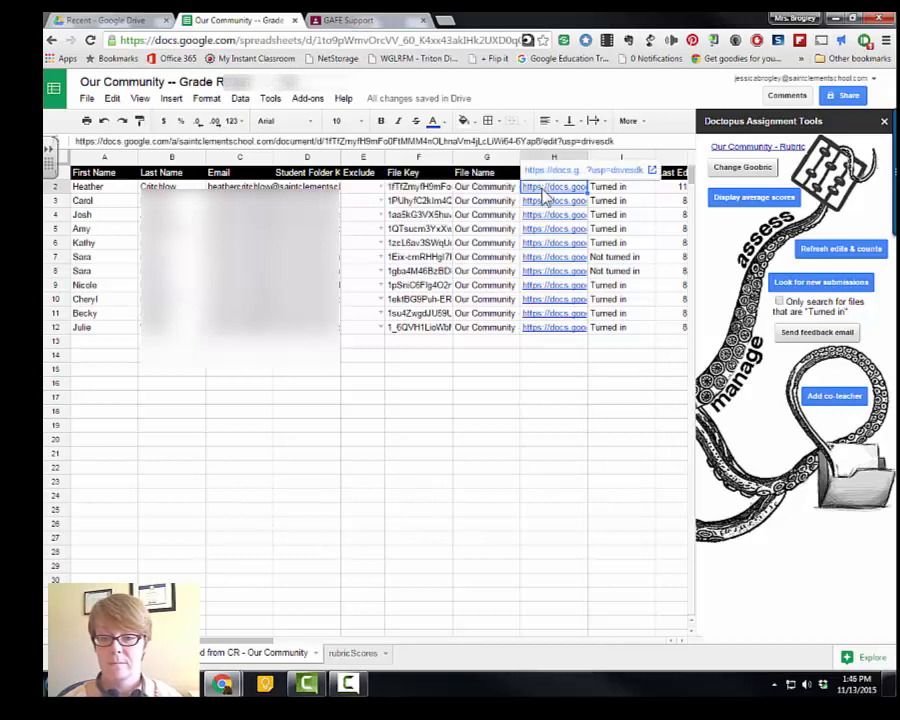
{"action": "left_click", "coordinate": [549, 176]}
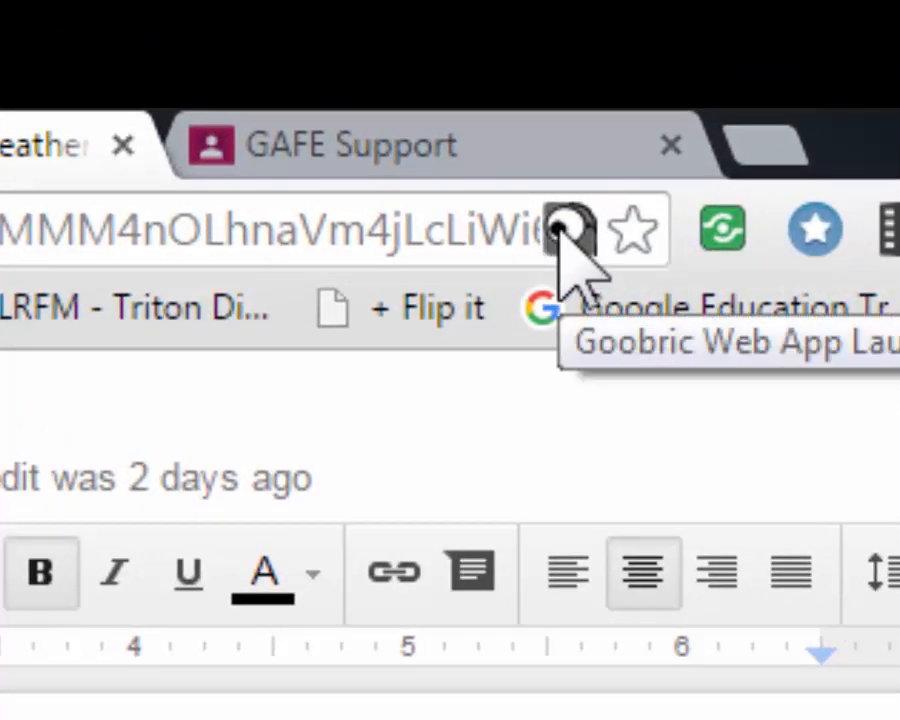
{"action": "left_click", "coordinate": [566, 232]}
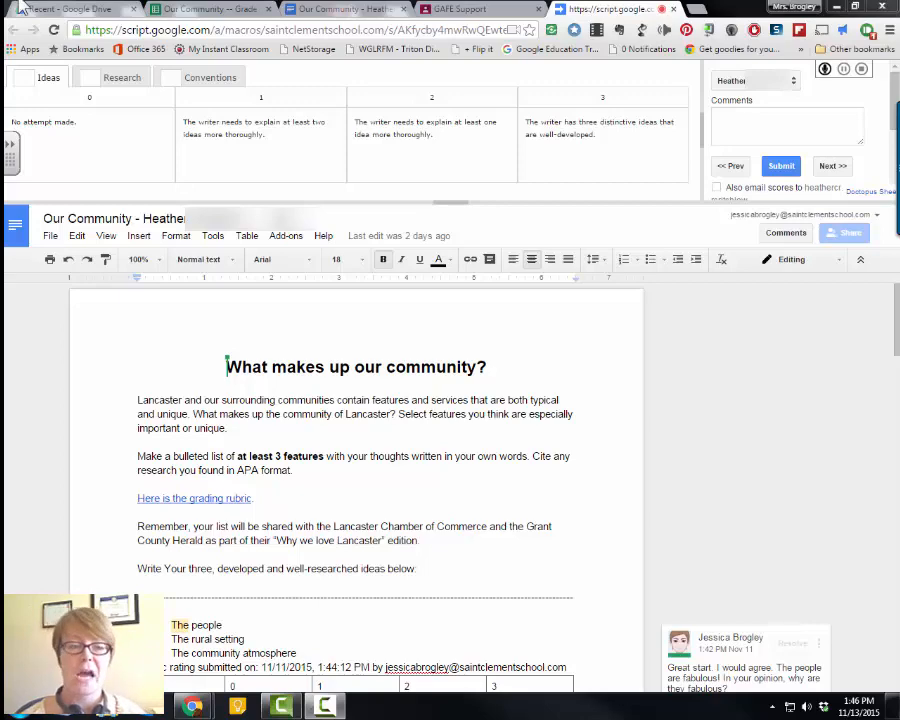
- Score Heather's rubric: Ideas 2, Research 3, Conventions 2
{"action": "left_click", "coordinate": [120, 77]}
{"action": "left_click", "coordinate": [206, 77]}
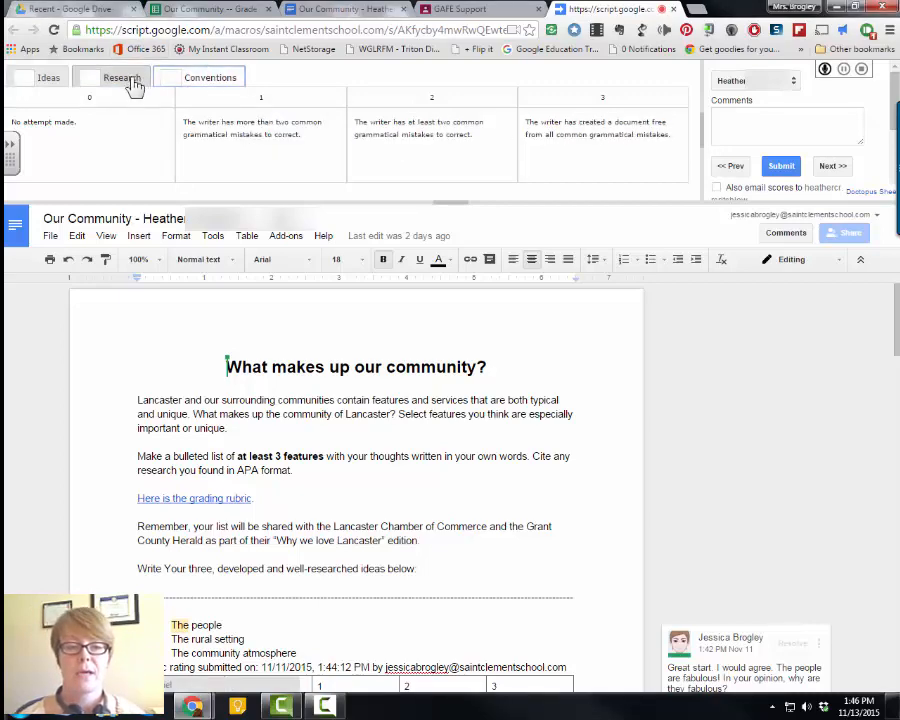
{"action": "left_click", "coordinate": [133, 82]}
{"action": "left_click", "coordinate": [45, 79]}
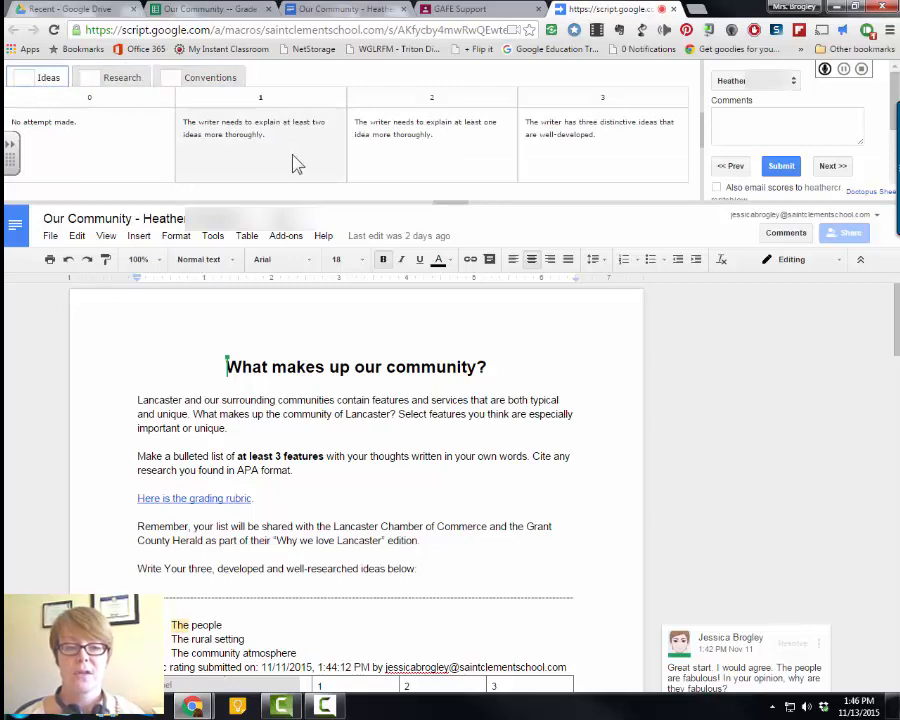
{"action": "left_click", "coordinate": [412, 128]}
{"action": "left_click", "coordinate": [124, 77]}
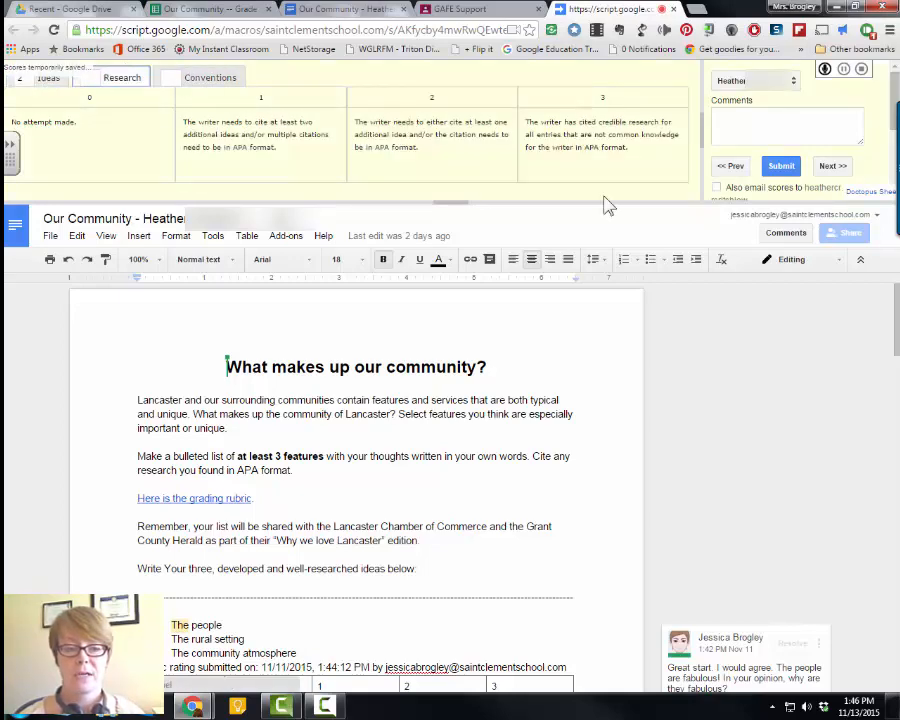
{"action": "left_click", "coordinate": [640, 150]}
{"action": "left_click", "coordinate": [232, 78]}
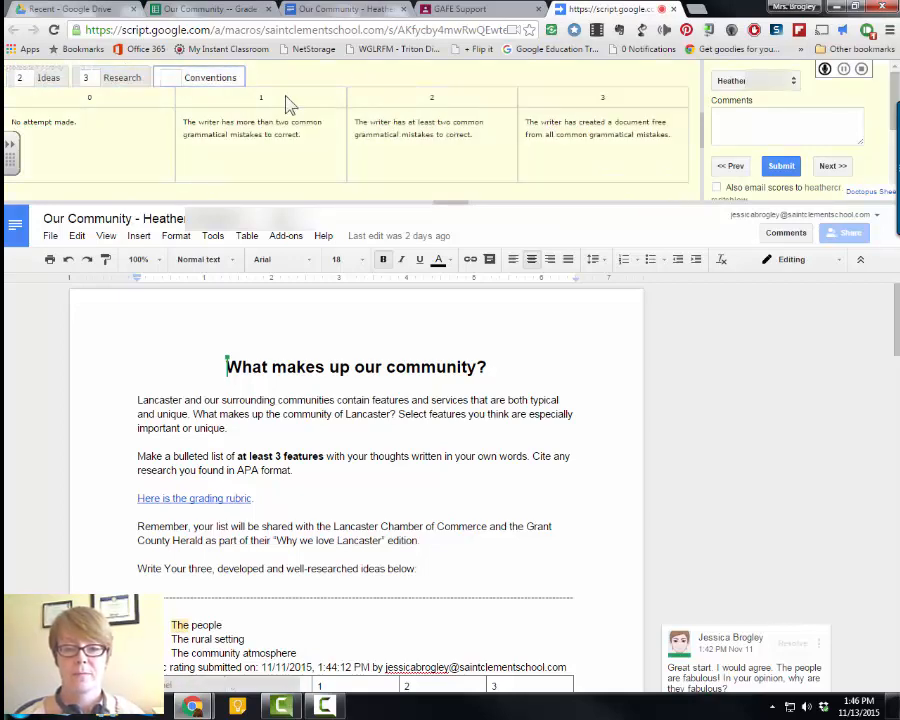
{"action": "left_click", "coordinate": [490, 135]}
- Add the rubric comment "Something helpful" and submit Heather's scores
{"action": "left_click", "coordinate": [779, 131]}
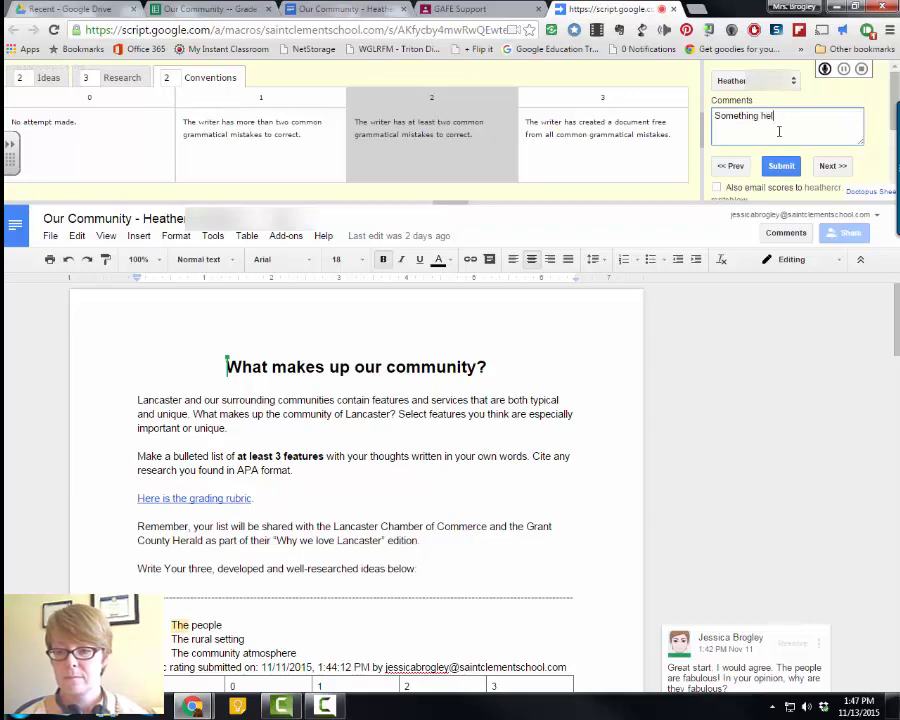
{"action": "type", "text": "Something helpful"}
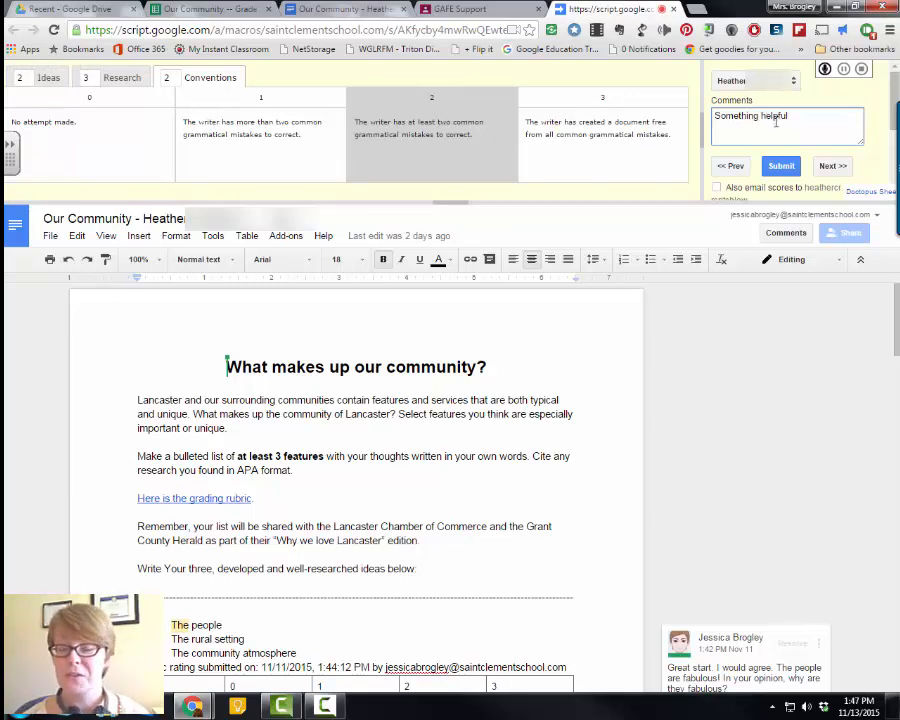
{"action": "double_click", "coordinate": [750, 297]}
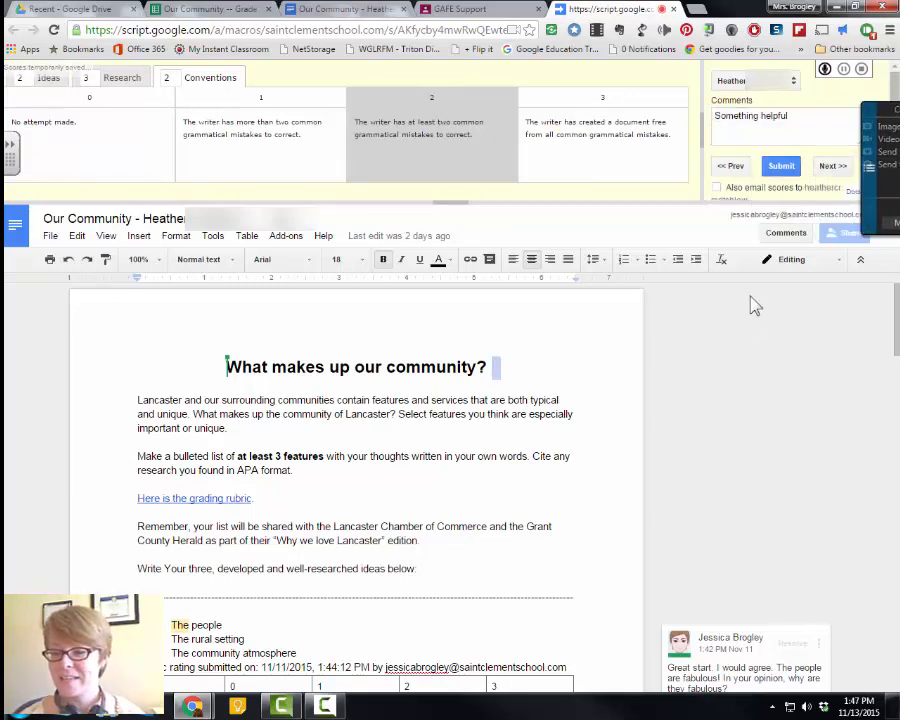
{"action": "left_click", "coordinate": [781, 166]}
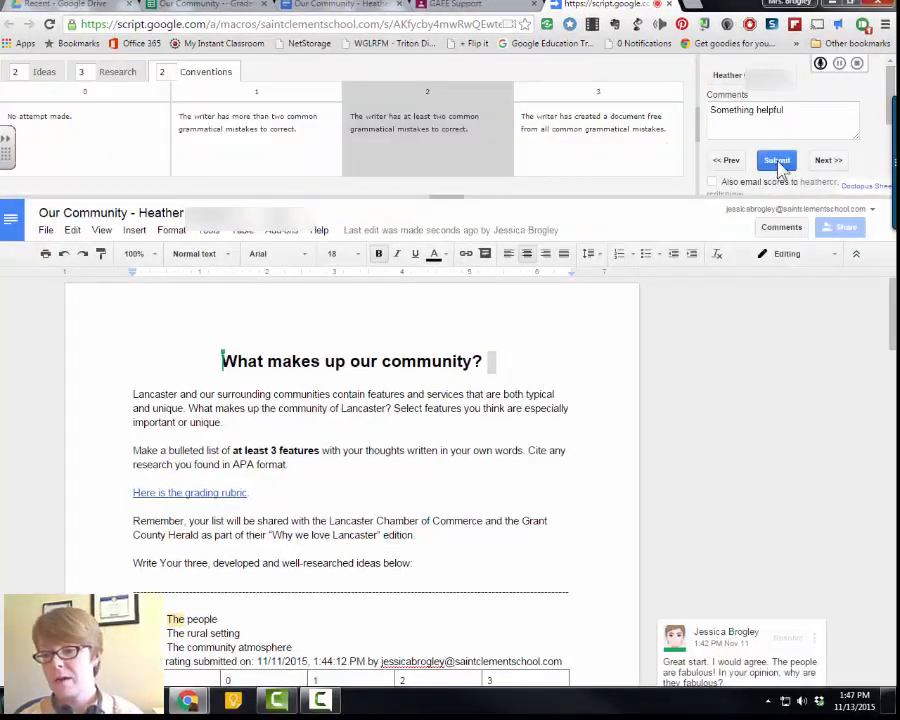
- Move to Carol's submission and score Ideas 2, Research 3, Conventions 2
{"action": "left_click", "coordinate": [828, 163]}
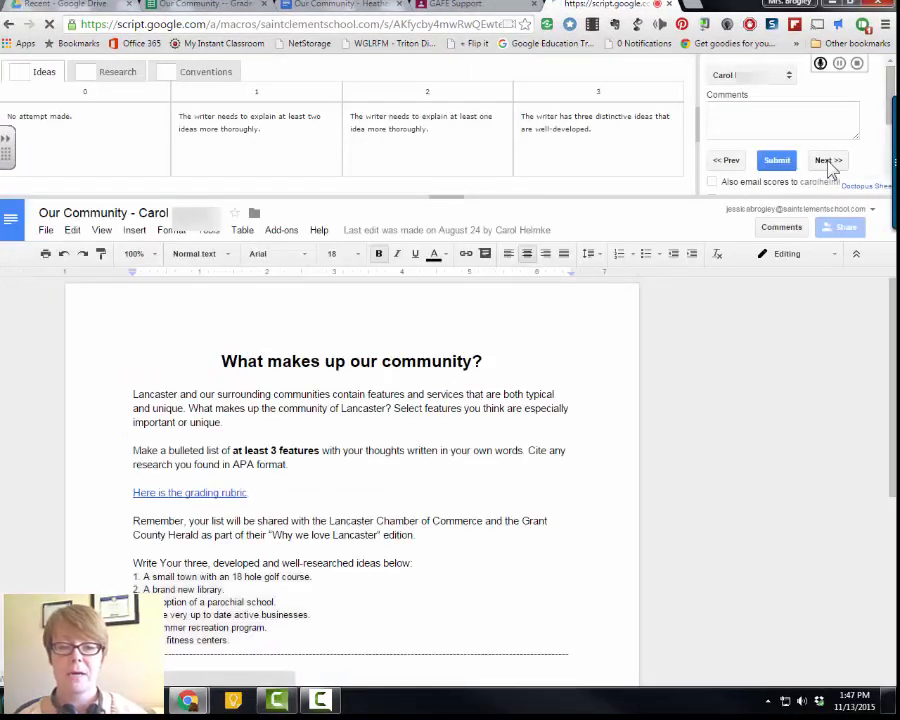
{"action": "left_click", "coordinate": [463, 136]}
{"action": "left_click", "coordinate": [112, 72]}
{"action": "left_click", "coordinate": [530, 113]}
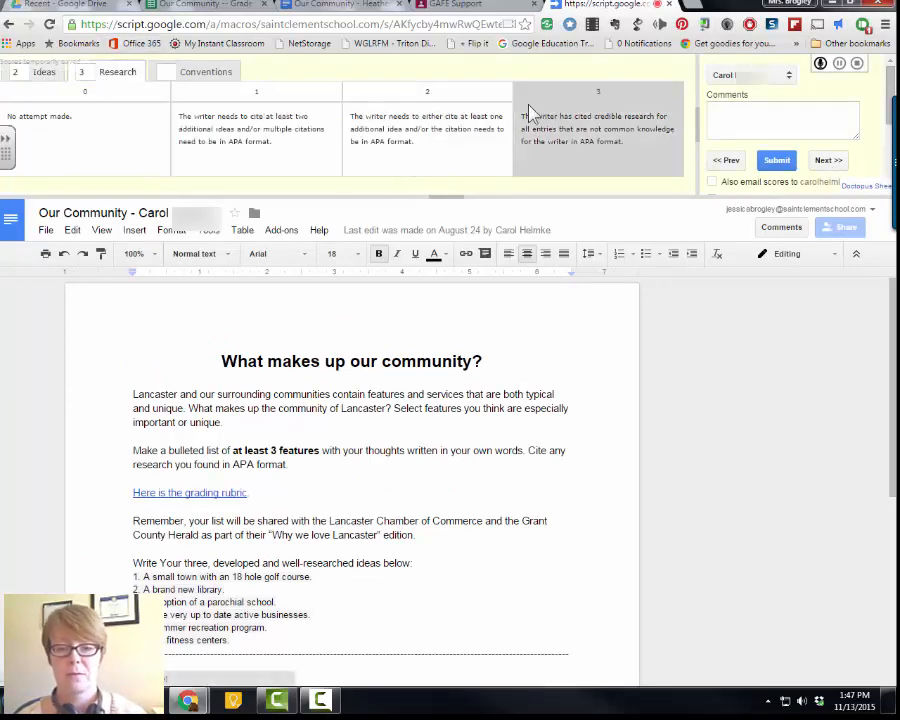
{"action": "left_click", "coordinate": [205, 72]}
{"action": "left_click", "coordinate": [370, 155]}
- Comment "Great idea!" on the words "golf course." in Carol's first list item
{"action": "left_click", "coordinate": [463, 462]}
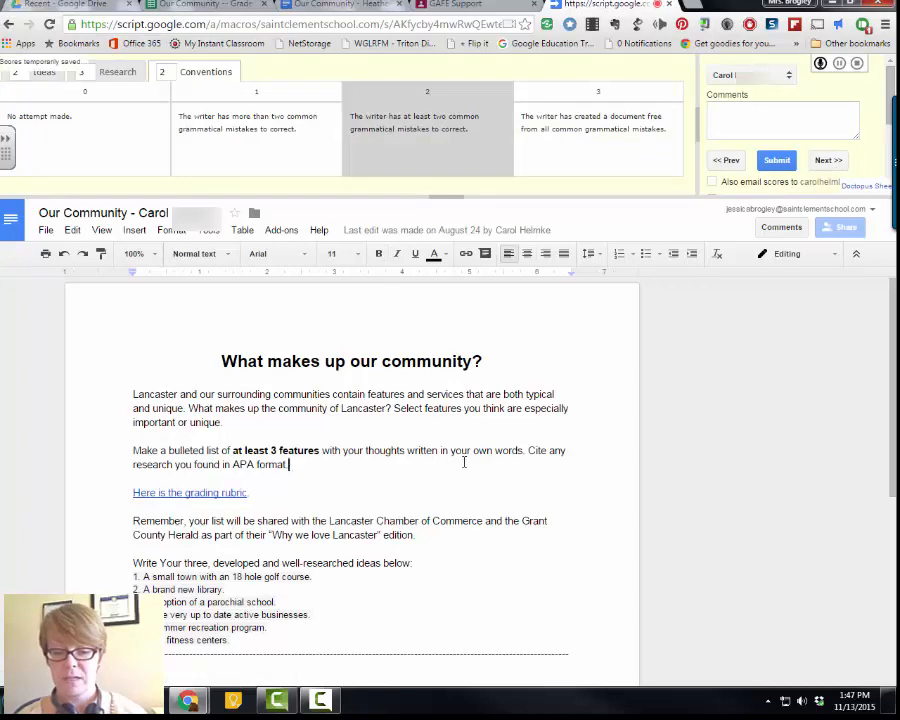
{"action": "scroll", "coordinate": [440, 460], "scroll_direction": "down", "scroll_amount": 3}
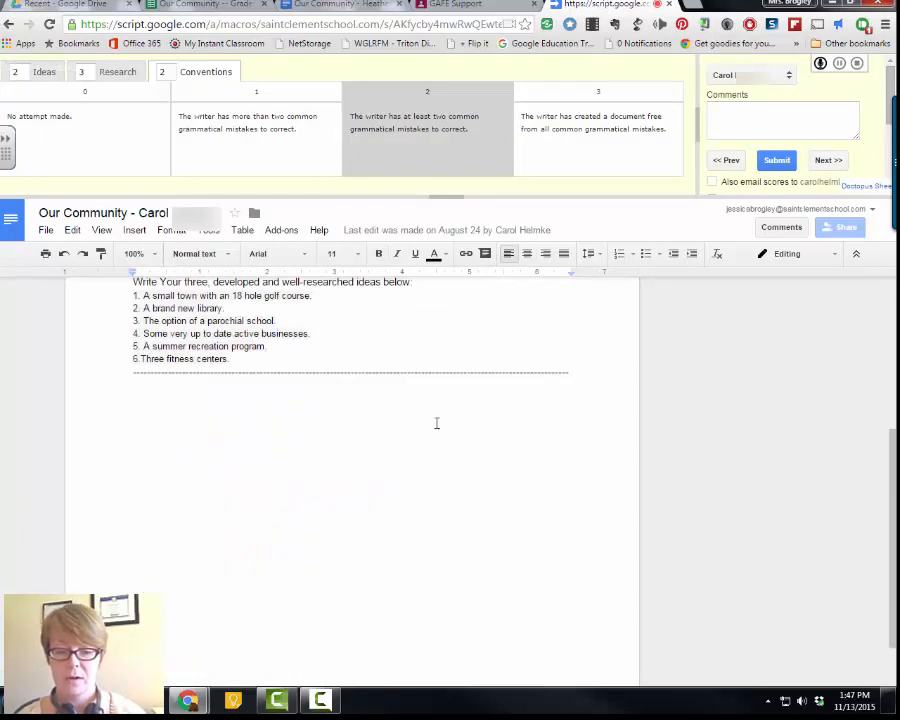
{"action": "scroll", "coordinate": [436, 423], "scroll_direction": "up", "scroll_amount": 2}
{"action": "left_click_drag", "start_coordinate": [264, 436], "coordinate": [316, 436]}
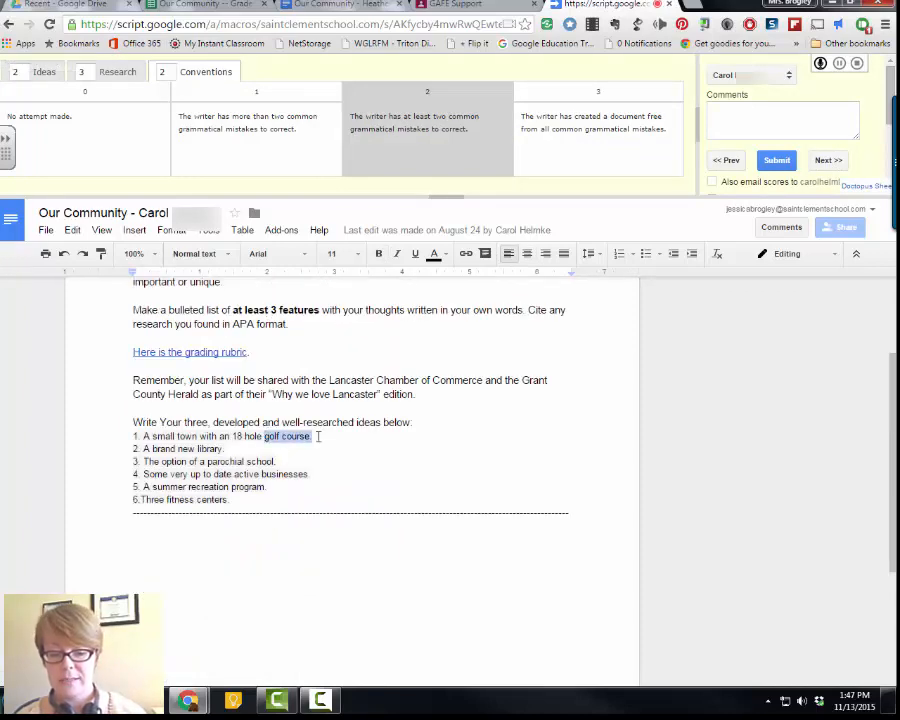
{"action": "right_click", "coordinate": [296, 430]}
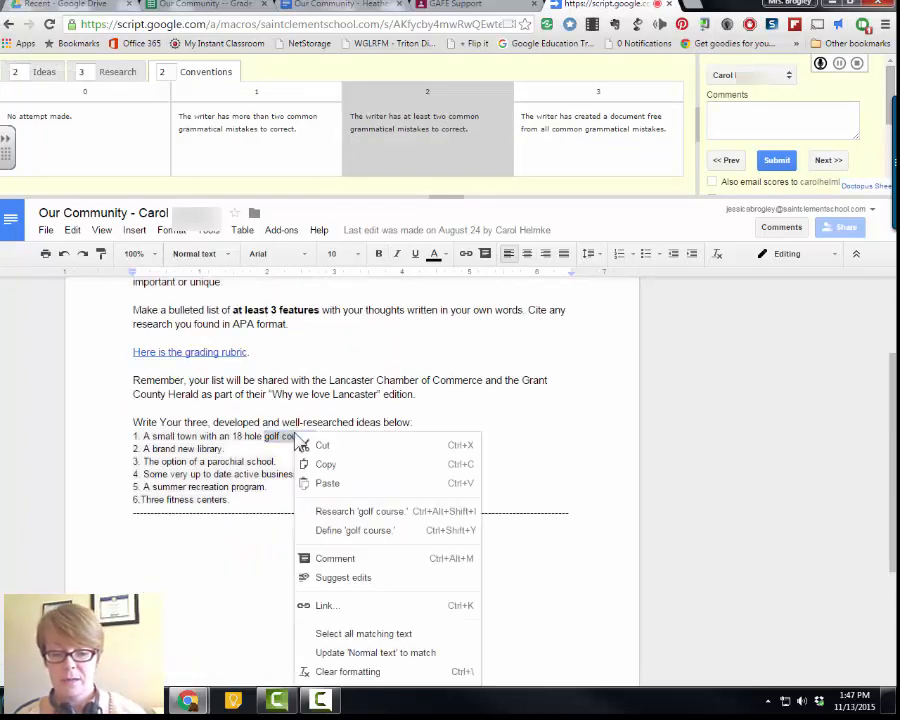
{"action": "left_click", "coordinate": [338, 559]}
{"action": "type", "text": "Gr"}
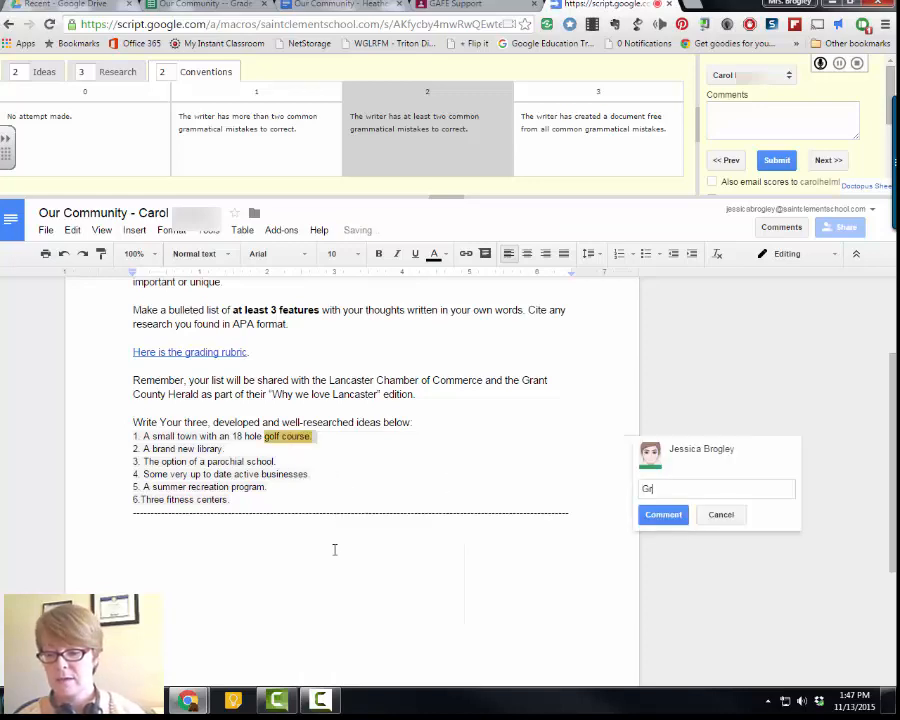
{"action": "type", "text": "eat idea!"}
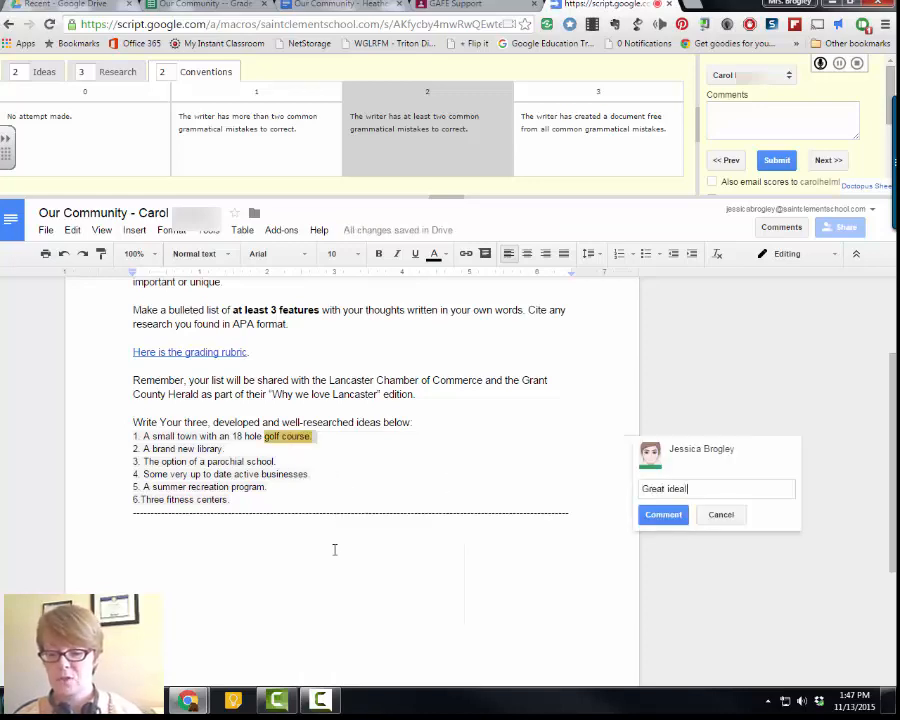
{"action": "left_click", "coordinate": [663, 514]}
- Switch the document to Suggesting mode and suggest replacing the period after "parochial school" with "!"
{"action": "left_click", "coordinate": [787, 255]}
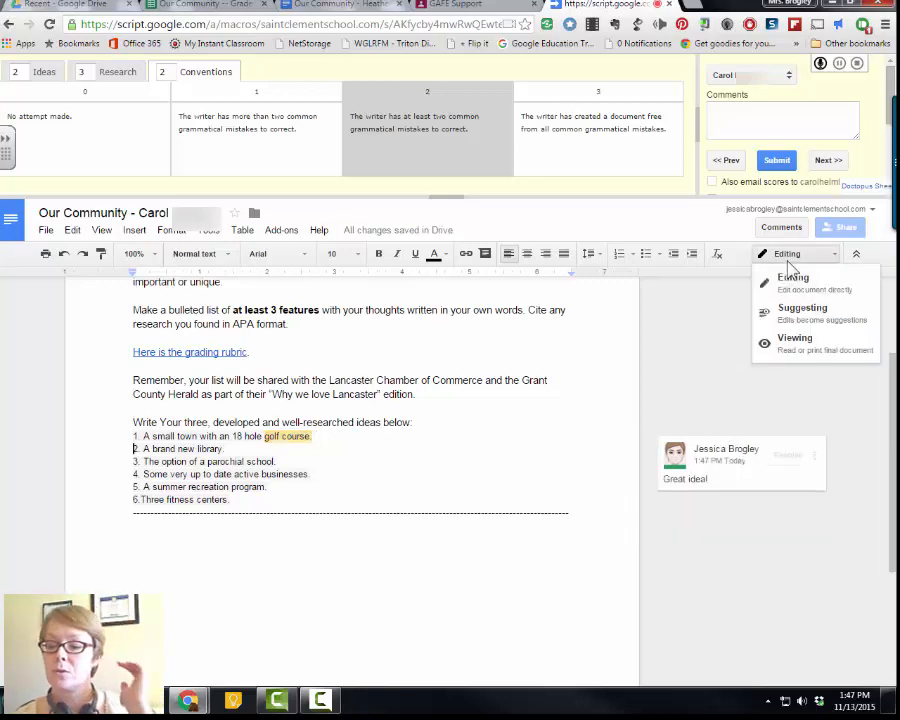
{"action": "left_click", "coordinate": [800, 310]}
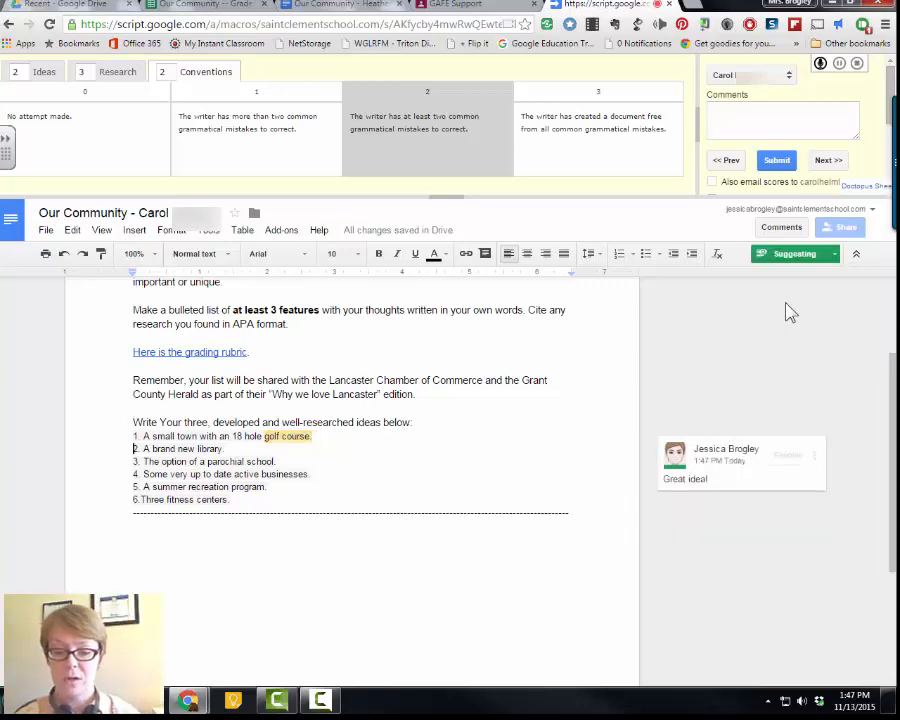
{"action": "left_click", "coordinate": [371, 457]}
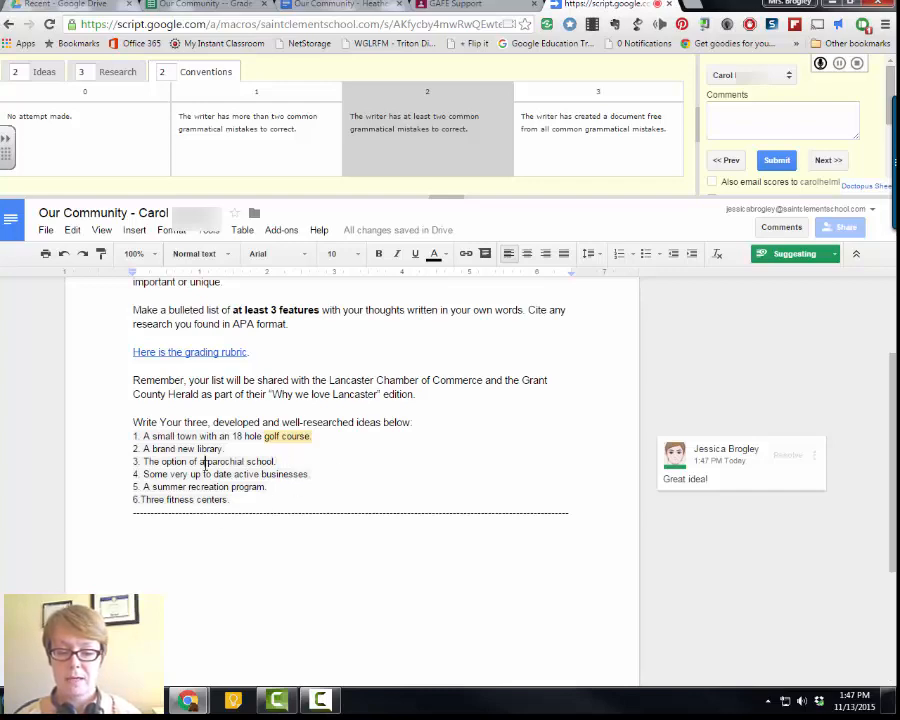
{"action": "key", "text": "BackSpace"}
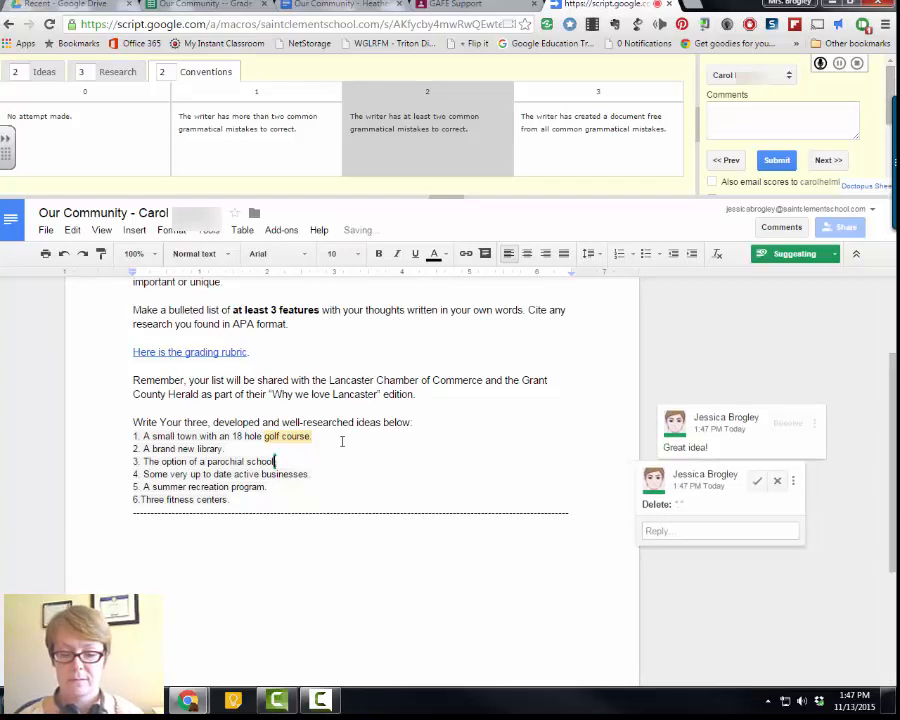
{"action": "type", "text": "!"}
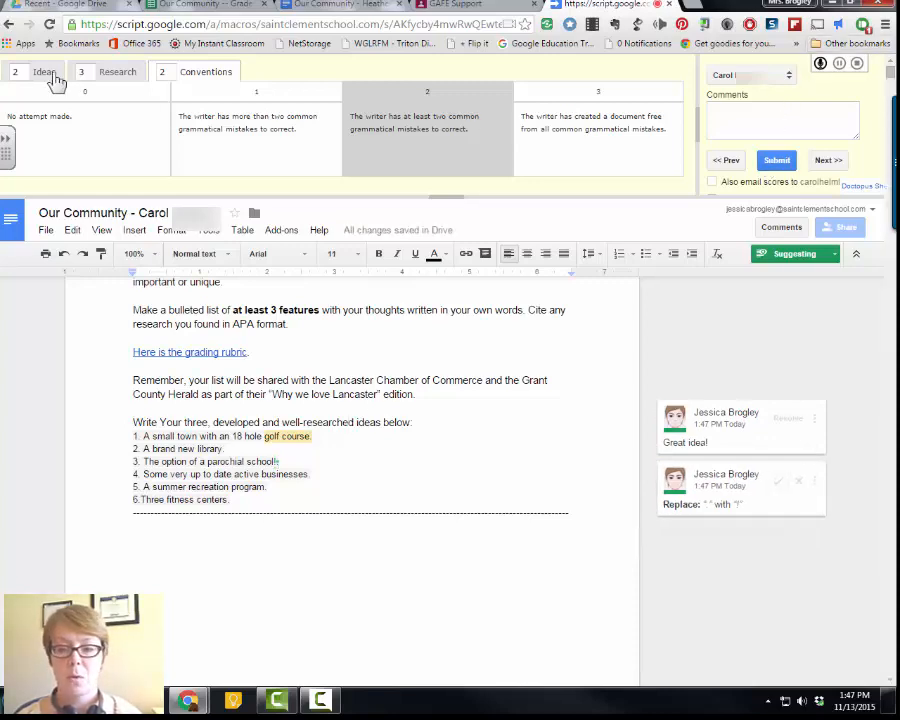
- Submit Carol's scores and advance to the next submission
{"action": "left_click", "coordinate": [776, 163]}
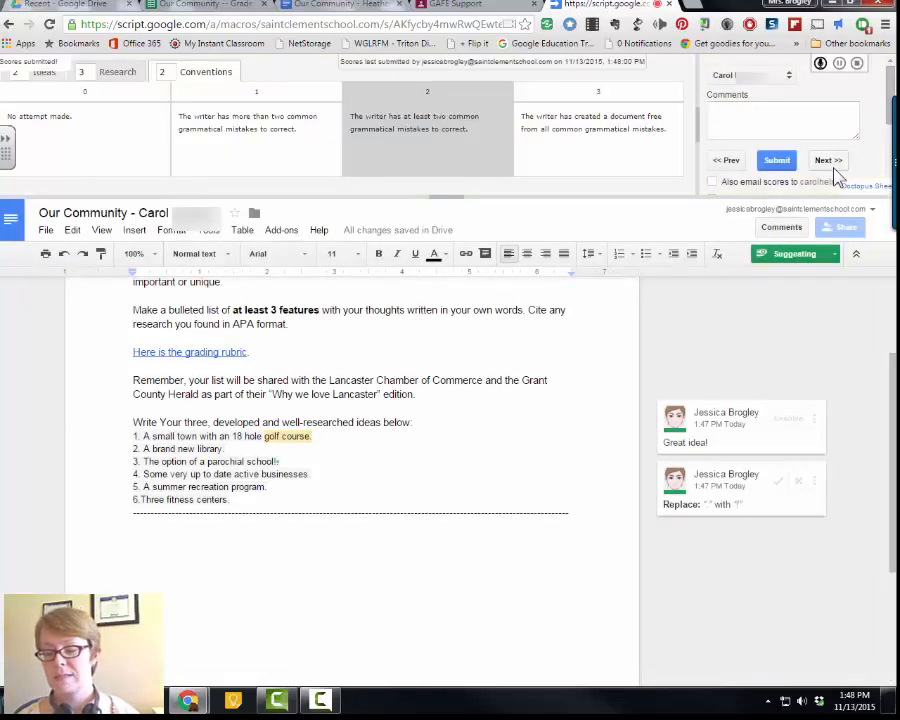
{"action": "left_click", "coordinate": [829, 162]}
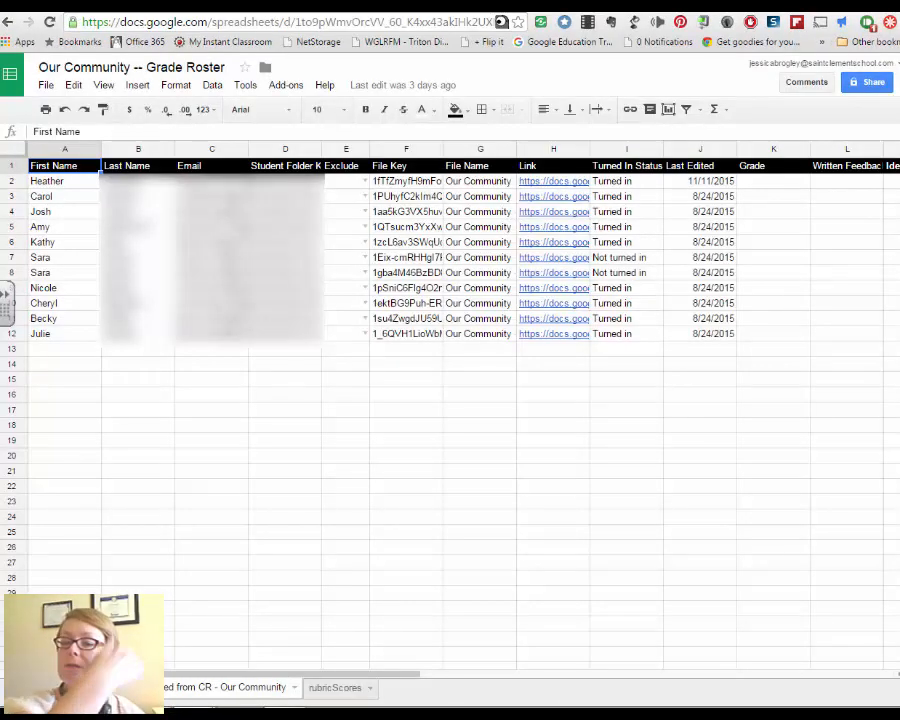